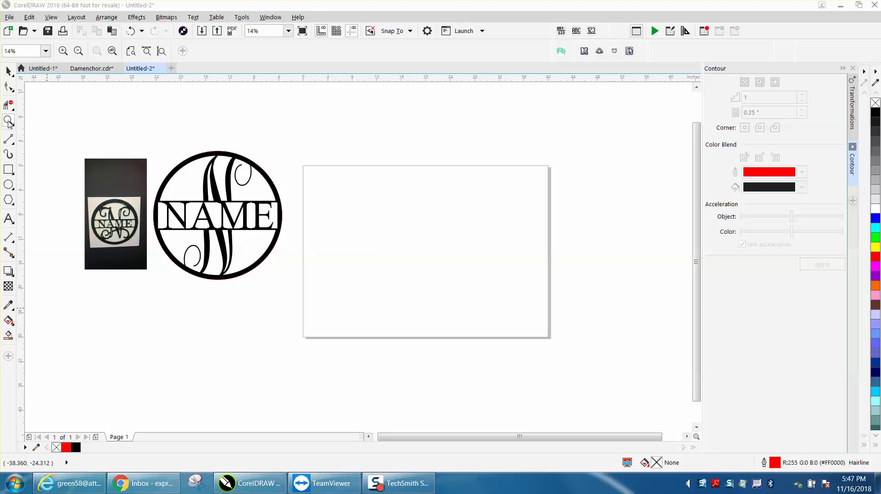
Step: Type a letter N on the page and scale it up into a big letter
left_click(8, 121)
left_click_drag(83, 184, 150, 262)
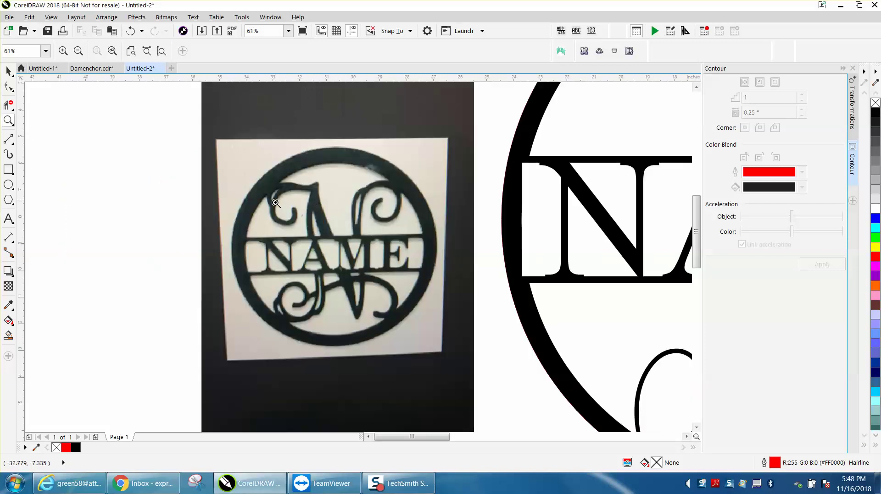
right_click(338, 233)
right_click(328, 232)
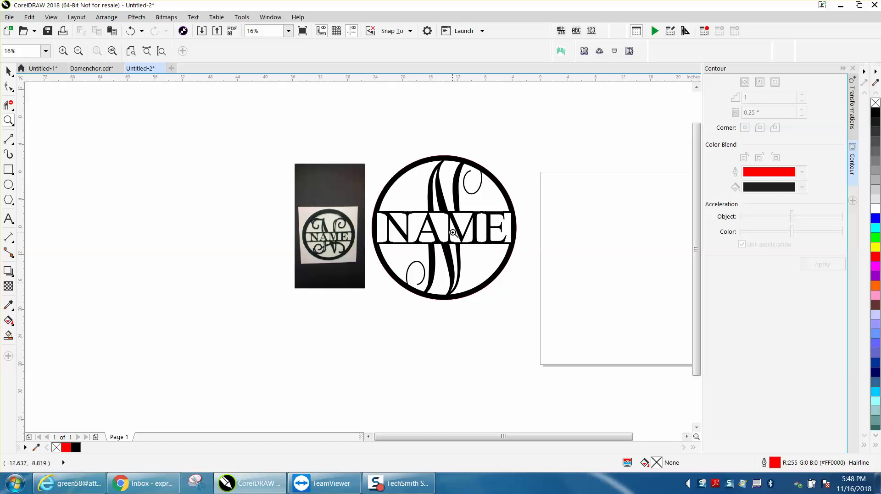
right_click(453, 233)
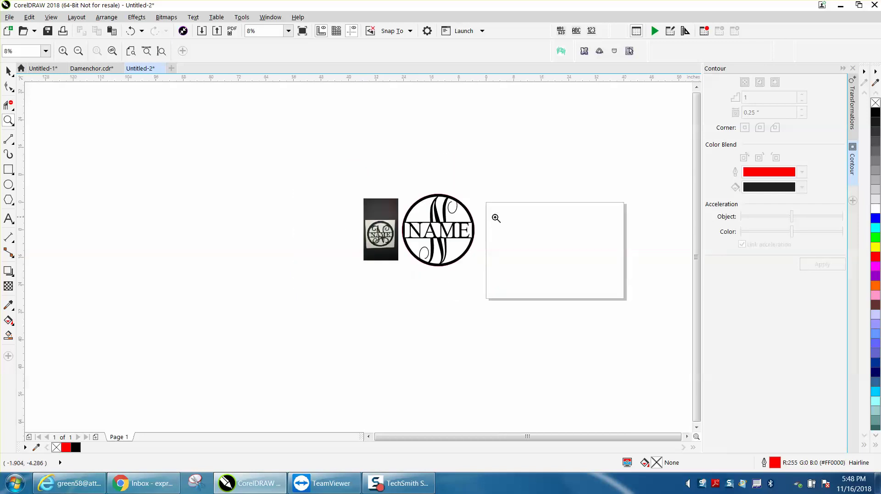
left_click_drag(405, 196, 639, 298)
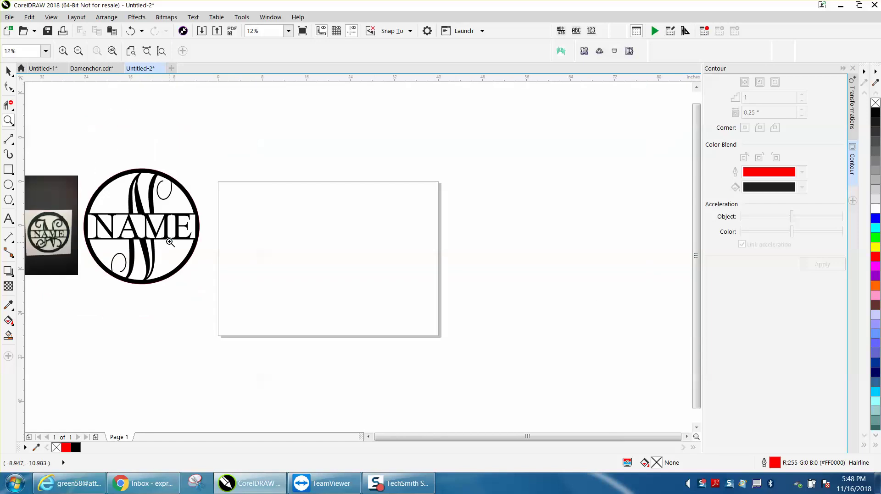
left_click(9, 72)
left_click(9, 218)
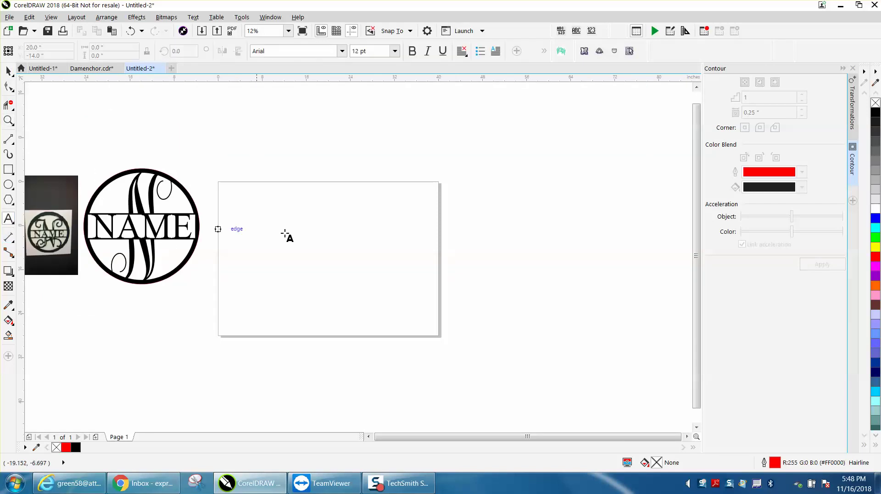
left_click(316, 261)
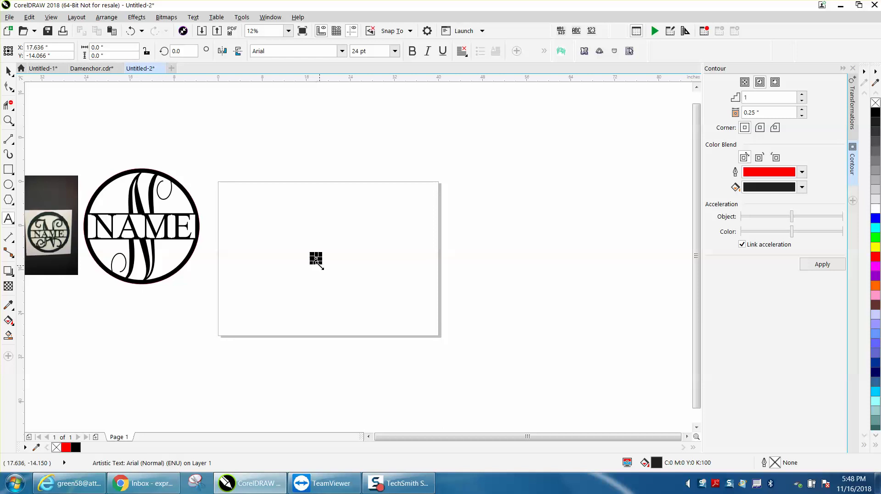
left_click_drag(317, 265, 422, 331)
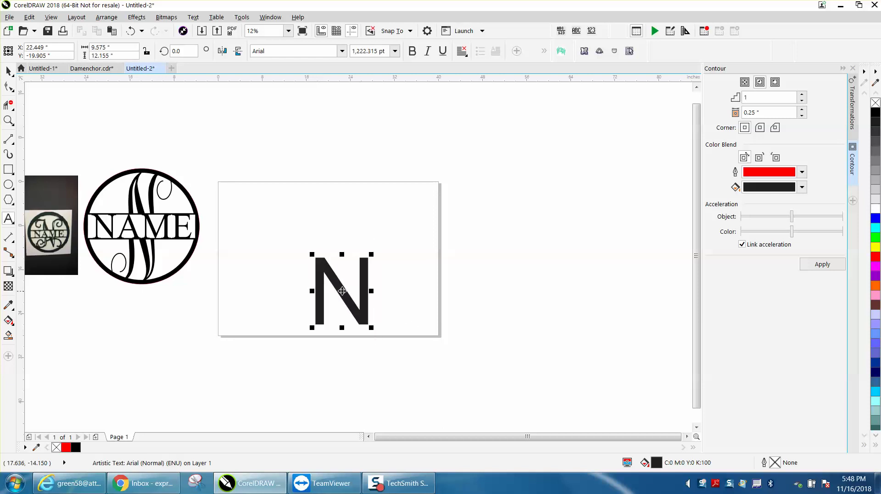
left_click_drag(342, 290, 328, 258)
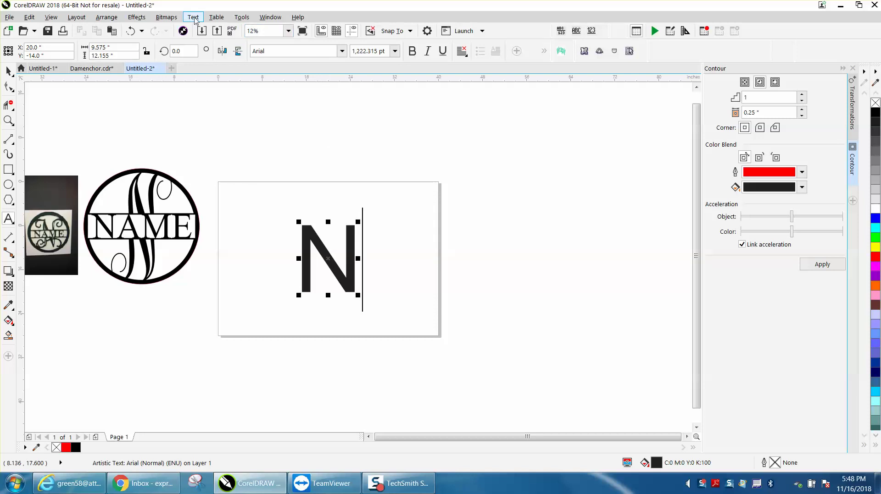
Step: Set the whole N to the Monogram kk sc font and centre it on the page
left_click(341, 52)
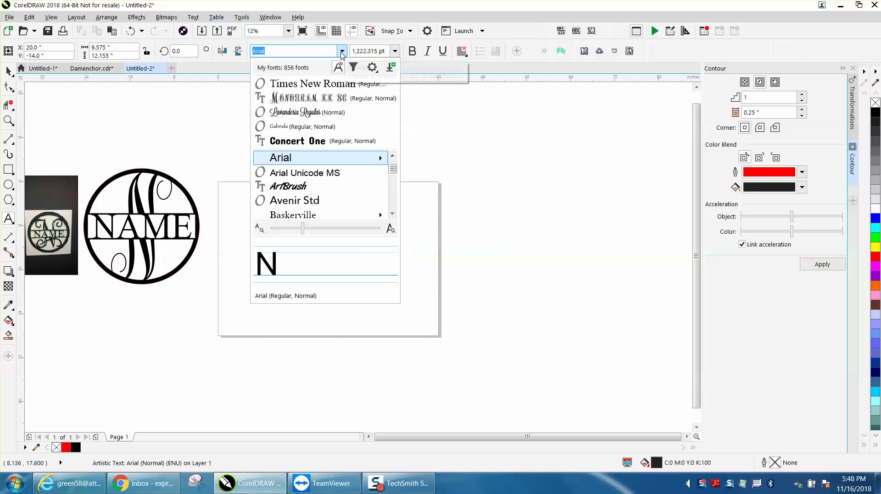
left_click(323, 98)
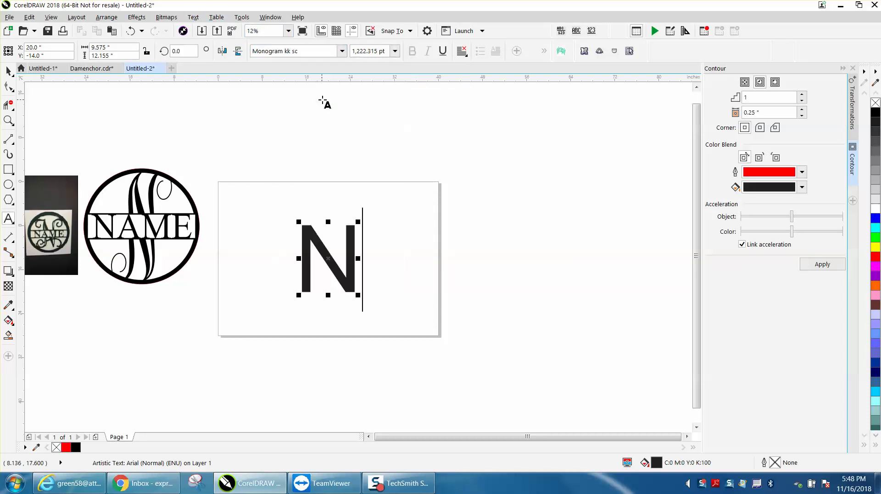
key("Escape")
key("ctrl+z")
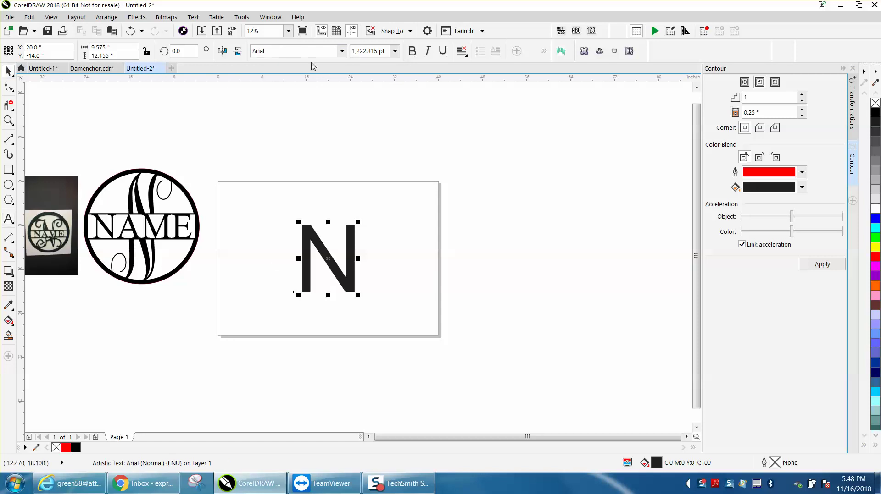
left_click(342, 52)
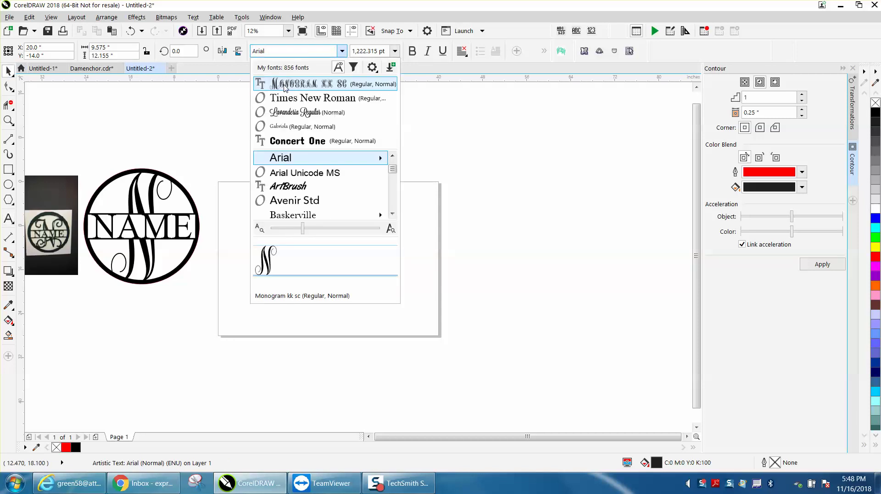
left_click(284, 84)
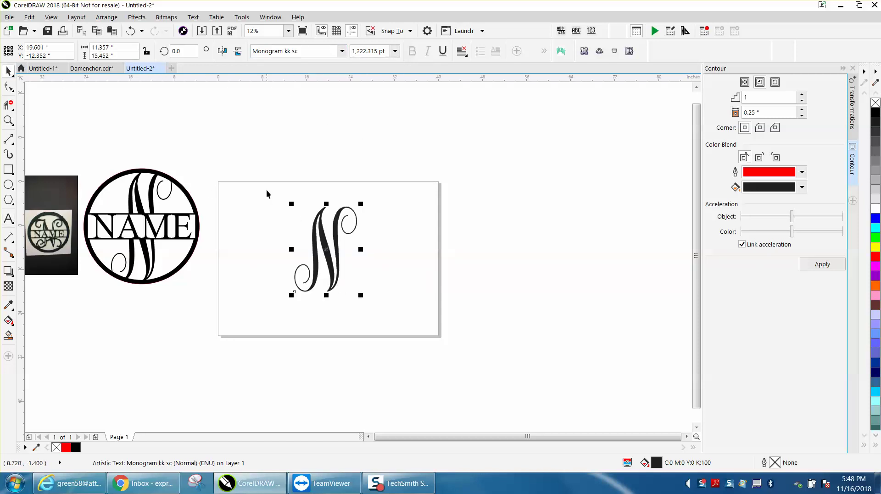
key("p")
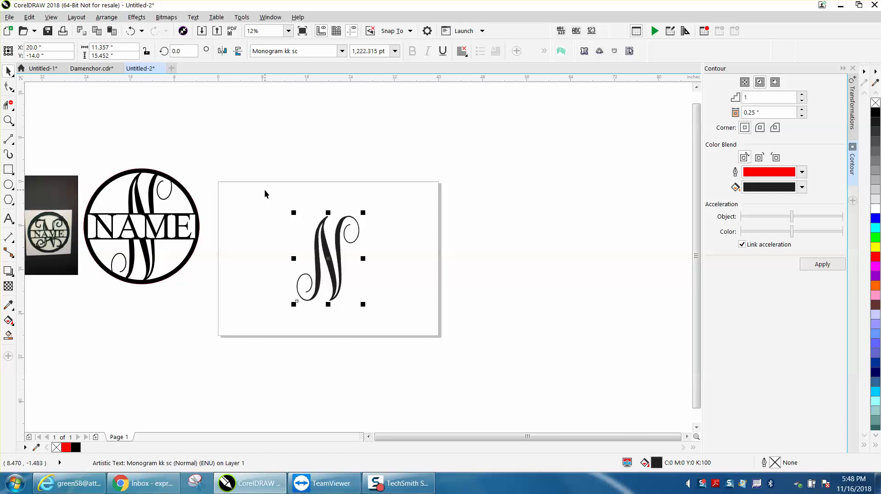
left_click(8, 139)
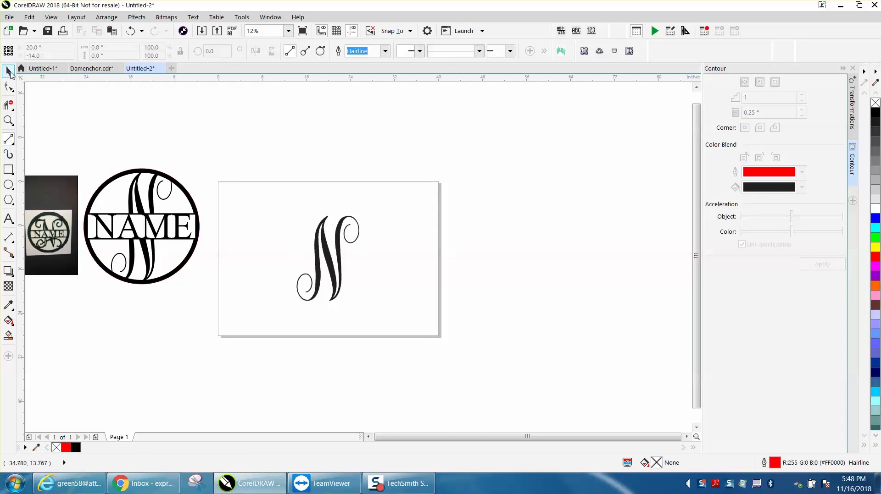
Step: Give the N no fill and a red outline
left_click(9, 72)
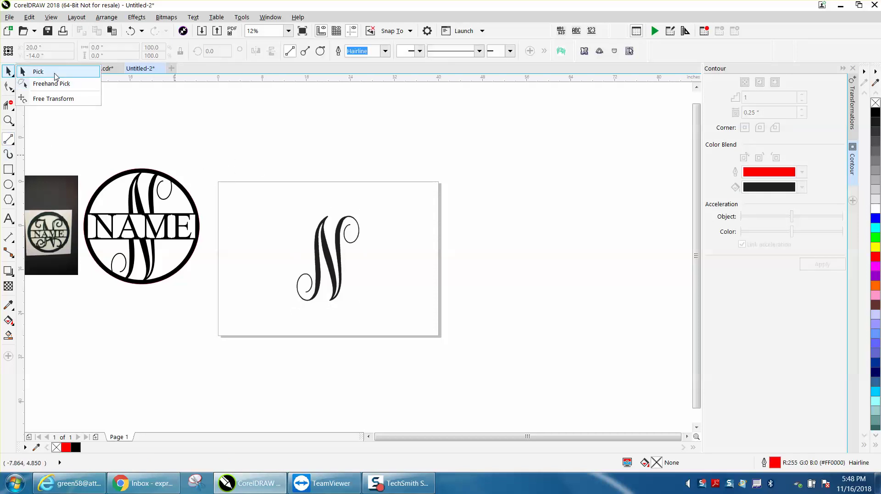
left_click(38, 72)
left_click_drag(285, 188, 402, 320)
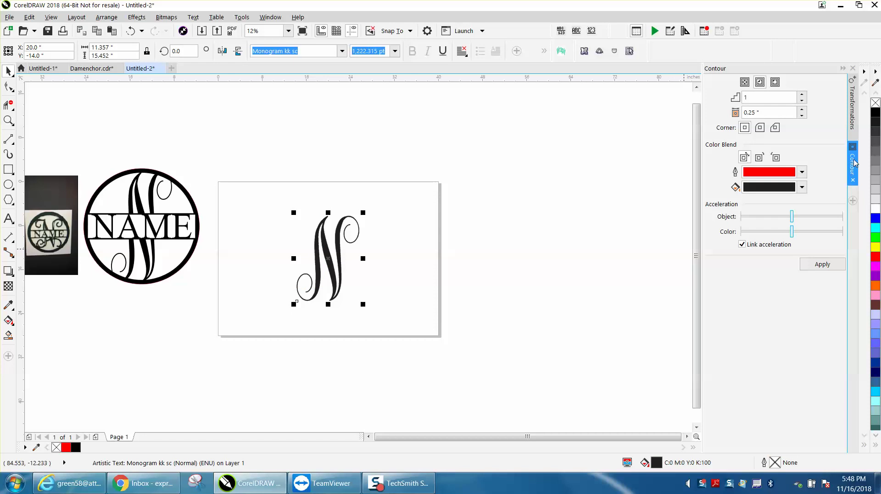
left_click(875, 103)
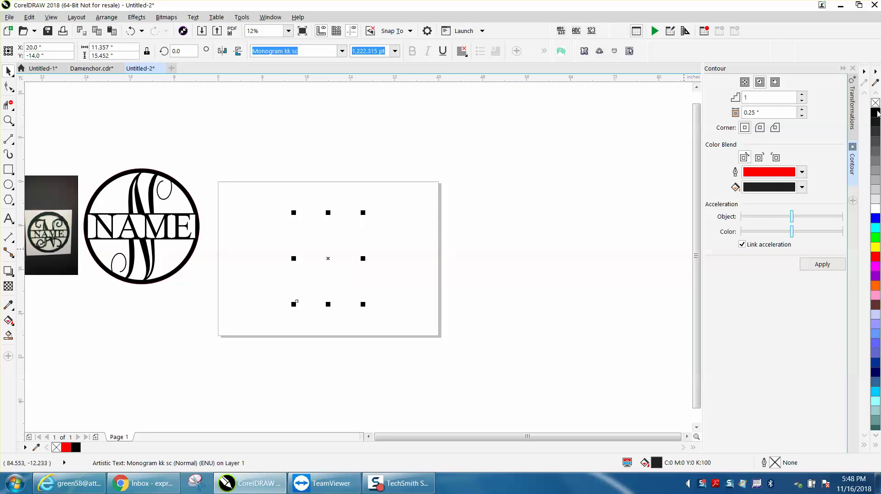
right_click(876, 259)
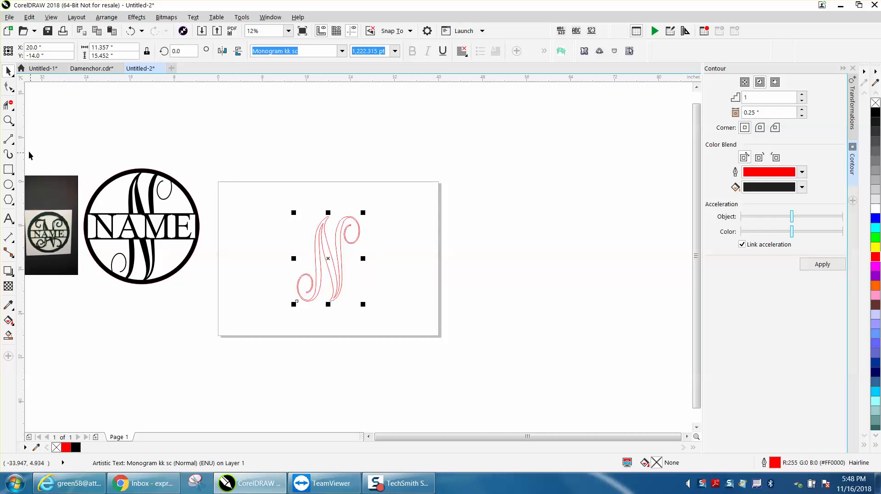
Step: Draw a horizontal line centred across the N's middle
left_click(9, 138)
mouse_move(210, 141)
left_mouse_down()
mouse_move(322, 157)
mouse_move(346, 150)
left_mouse_up()
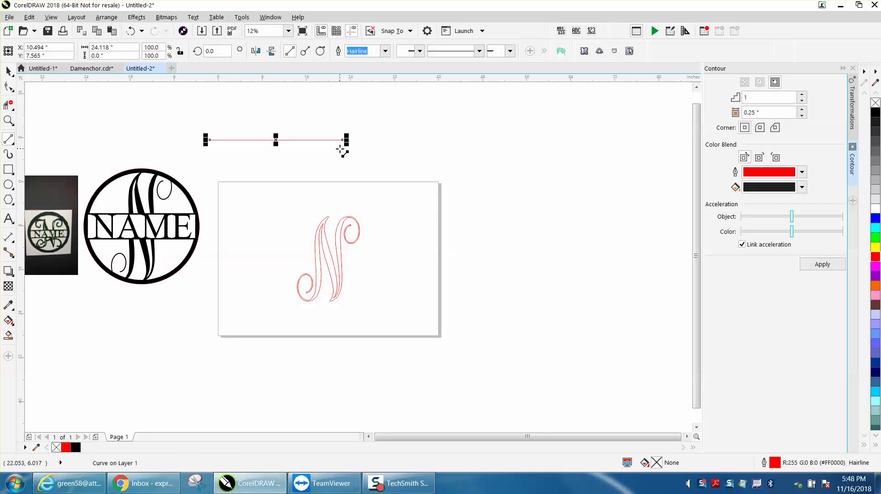
key("p")
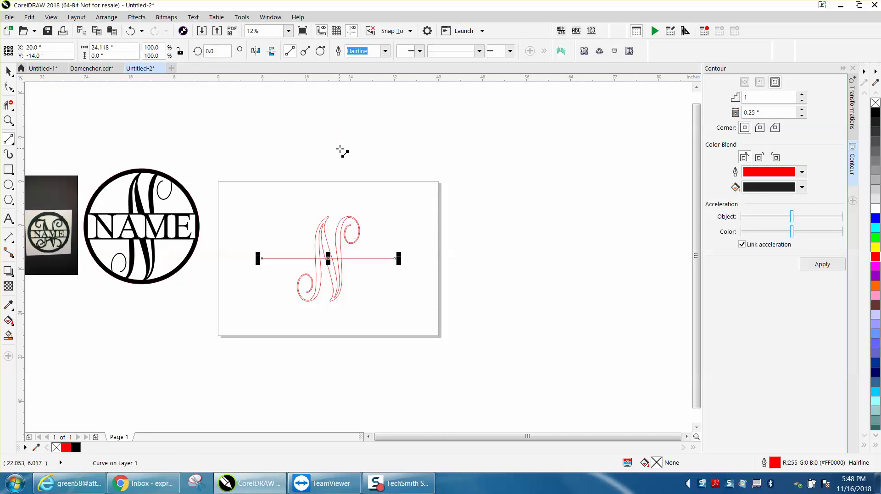
left_click(8, 121)
left_click_drag(220, 191, 508, 330)
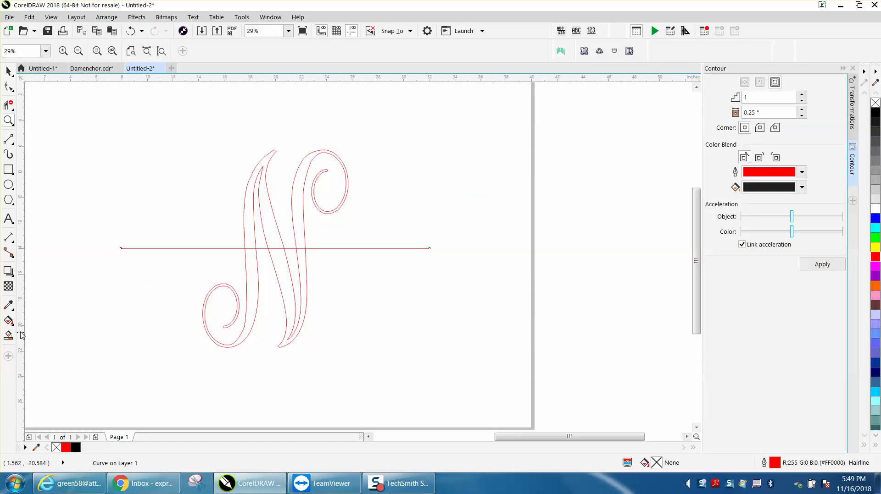
Step: Fill the N's four enclosed regions black to create a solid N copy
left_click(9, 335)
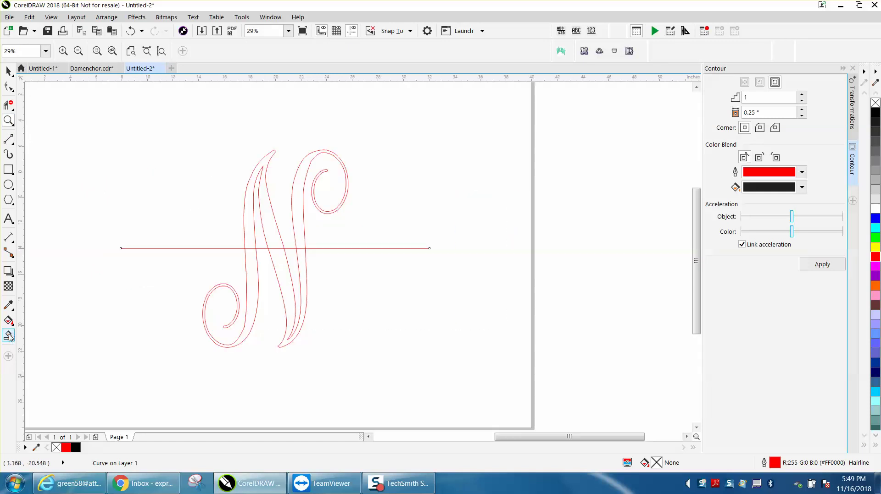
left_click(253, 302)
left_click(285, 286)
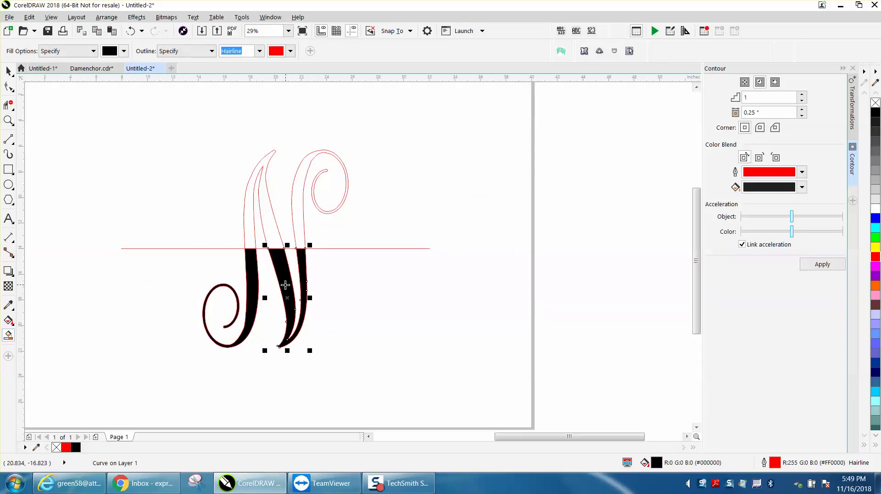
left_click(251, 240)
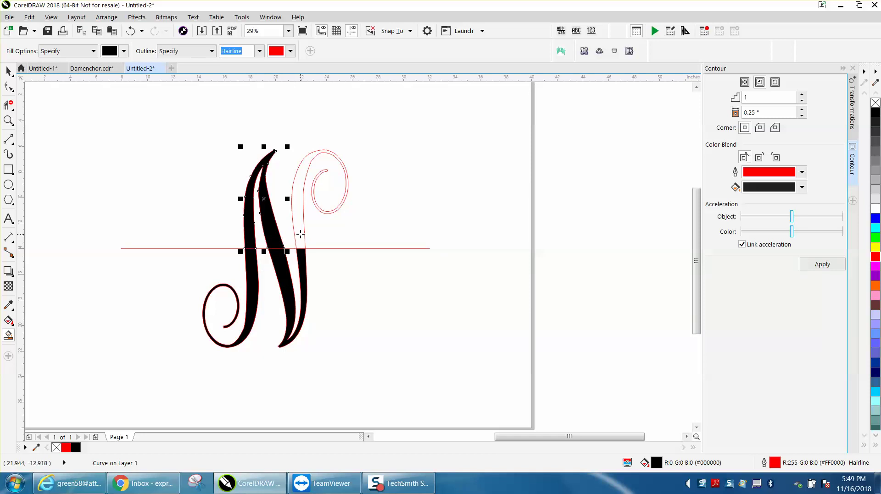
left_click(300, 234)
left_click(8, 71)
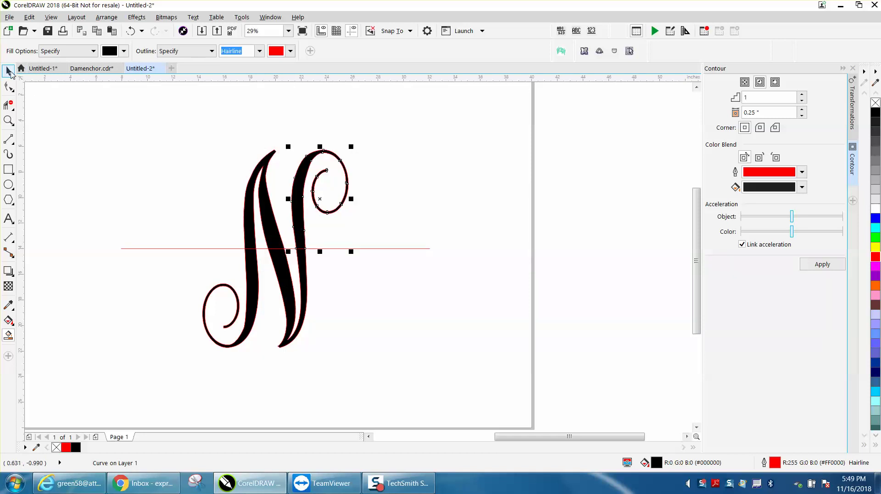
left_click(71, 105)
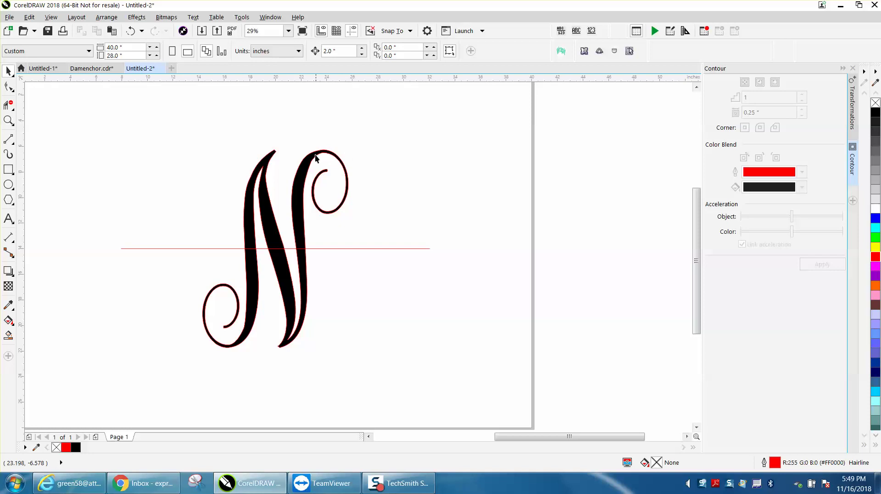
Step: Nudge each of the four black N pieces right, beside the red outline N
left_click(331, 51)
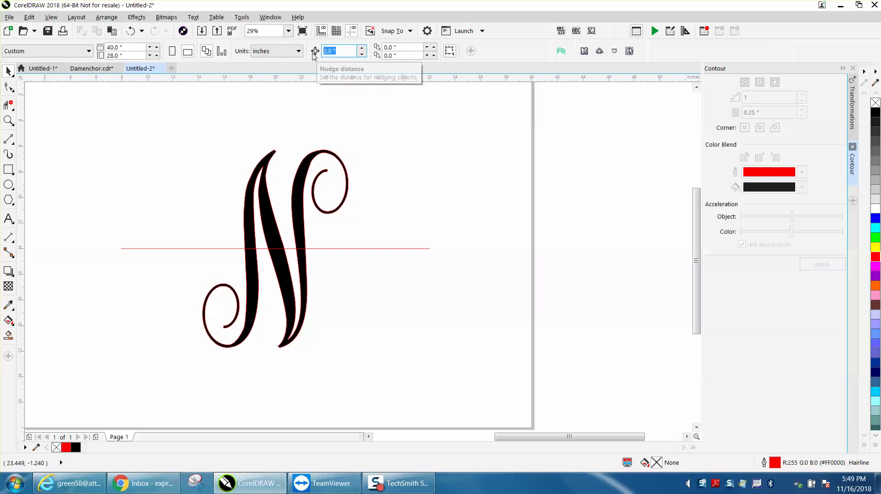
left_click(306, 166)
key("Right")
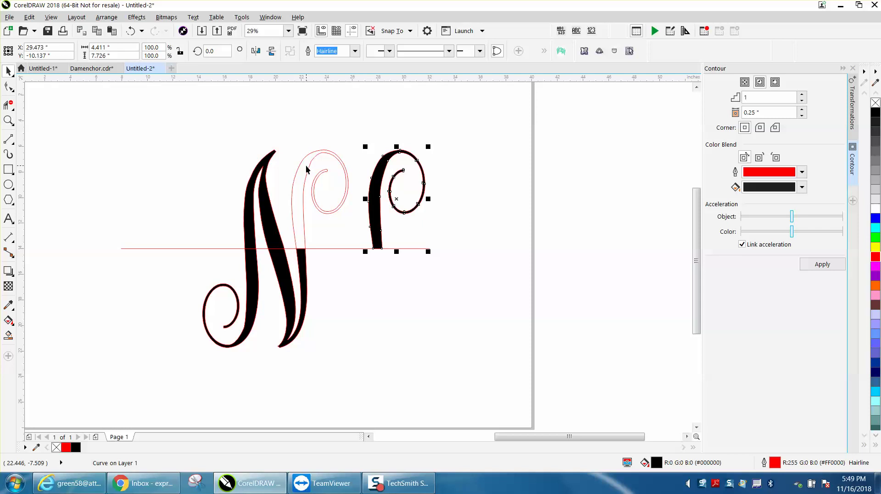
key("Right")
left_click(266, 208)
key("Right")
key("Right")
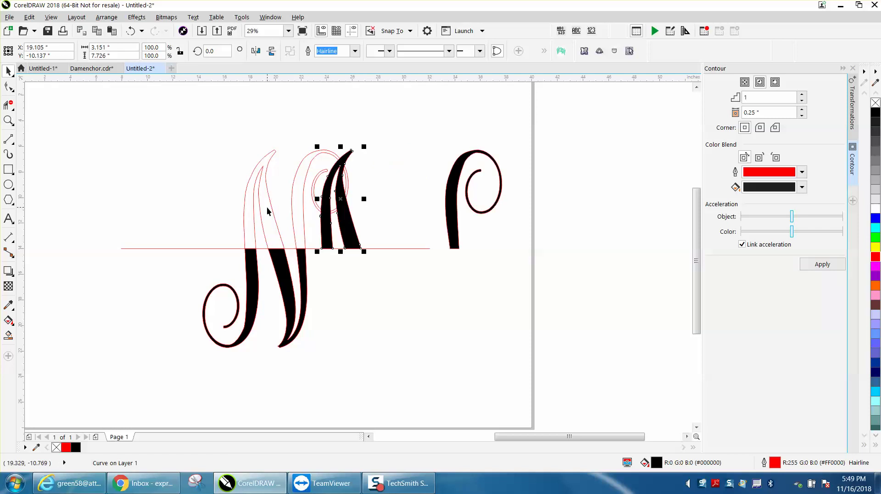
left_click(303, 267)
key("Right")
key("Right")
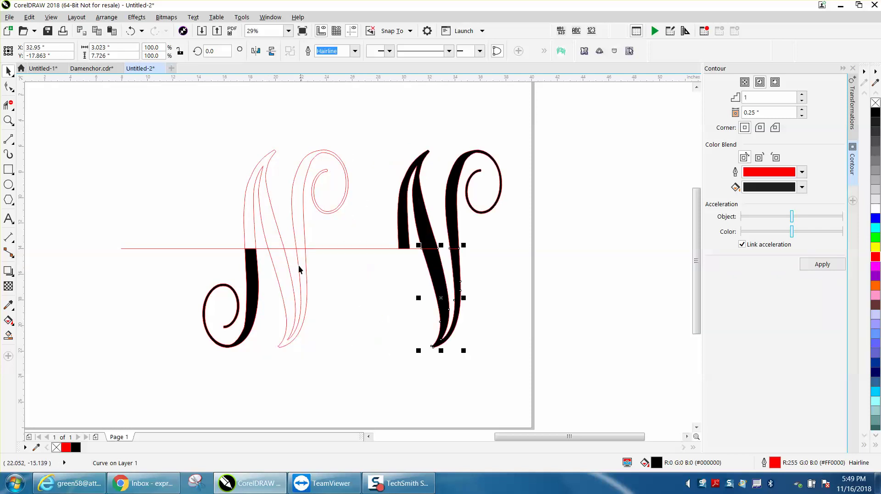
left_click(260, 268)
key("Right")
key("Right")
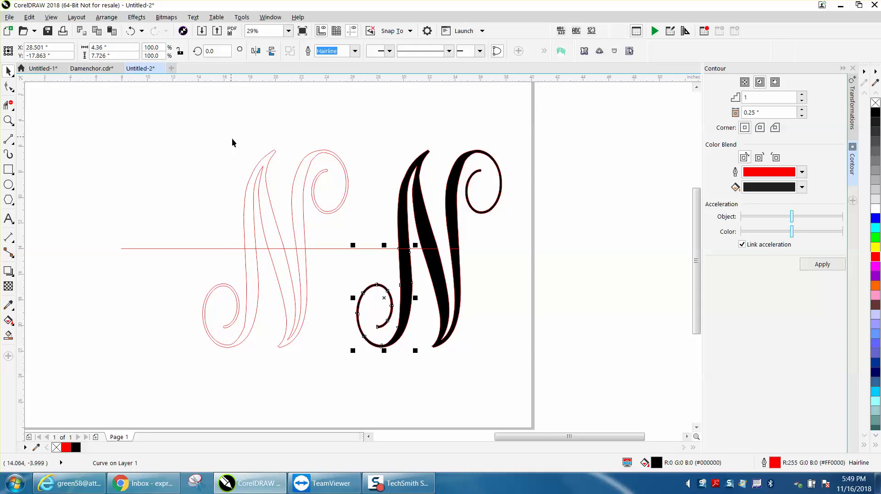
left_click(174, 249)
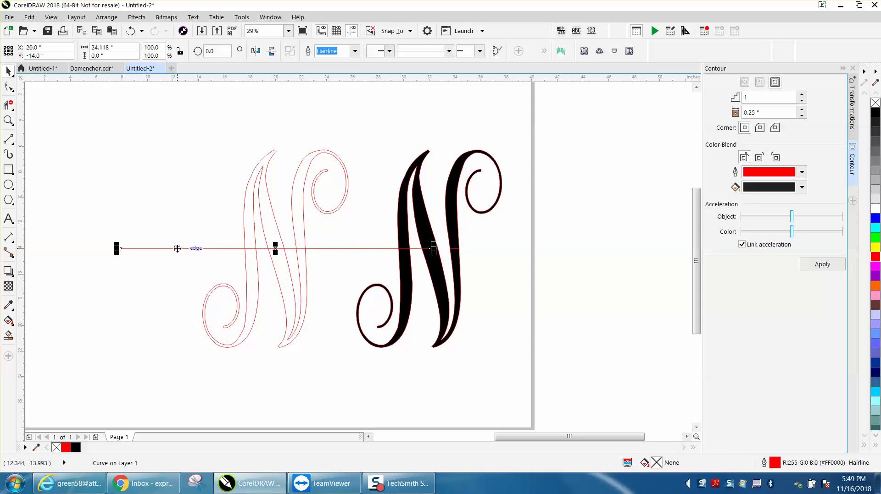
Step: Delete the red cut line and the red outline N
key("Delete")
left_click_drag(185, 212, 360, 356)
key("Delete")
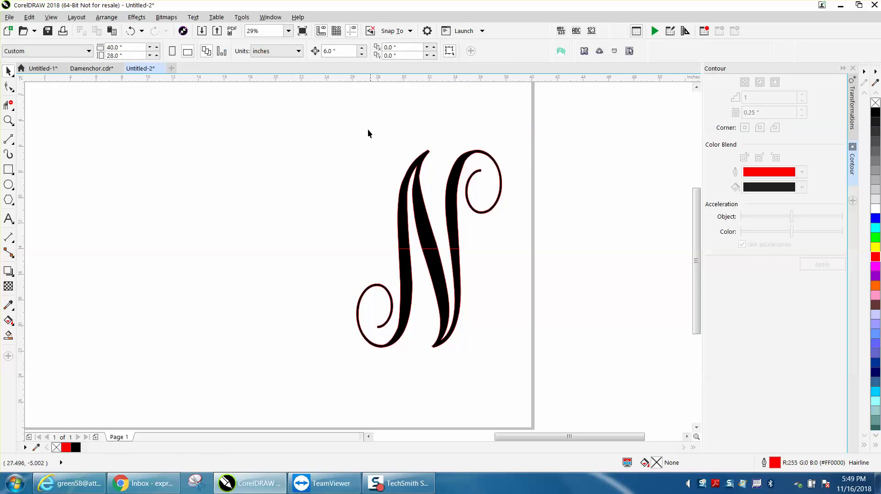
Step: Group the black N pieces, move the N back left, then ungroup it
left_click_drag(350, 142, 566, 370)
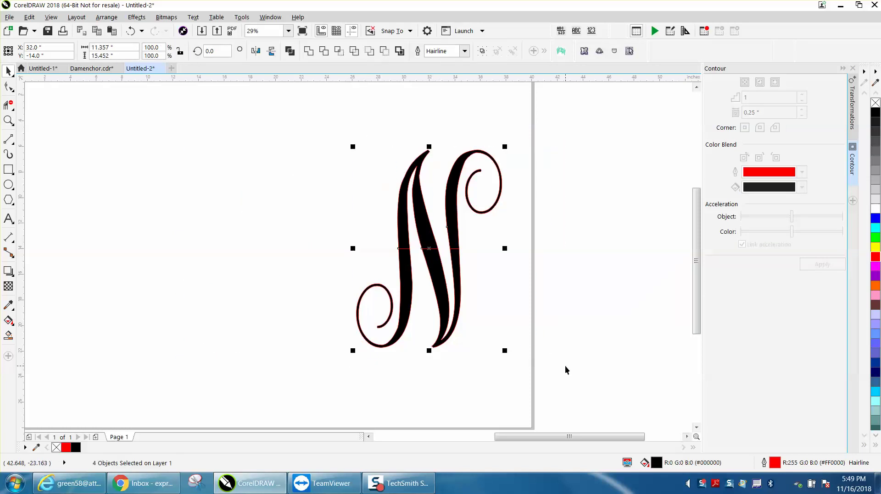
key("ctrl+g")
key("Left")
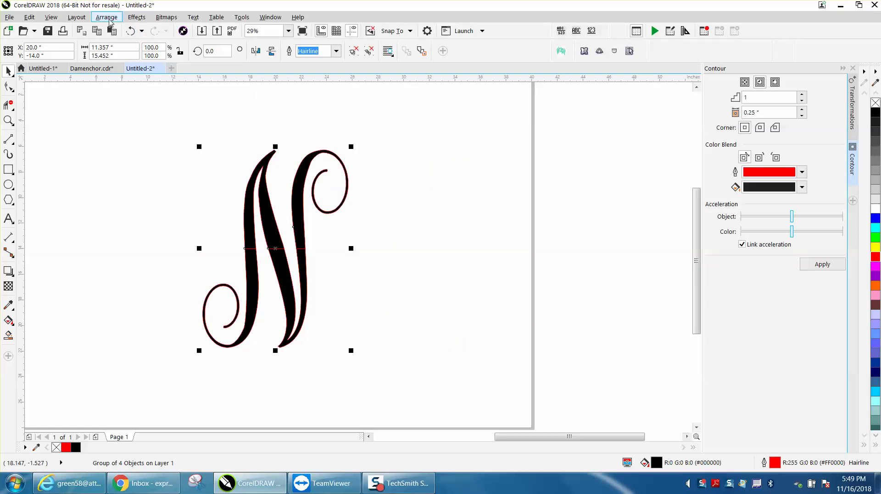
left_click(106, 17)
mouse_move(139, 222)
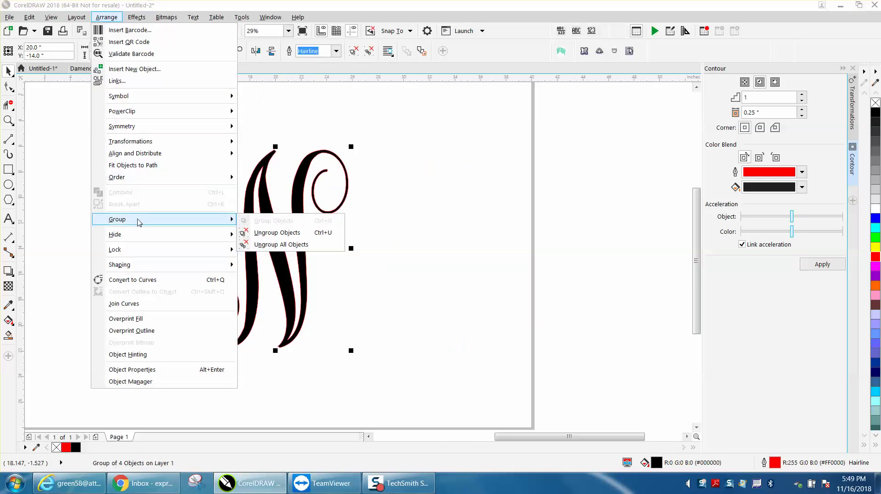
left_click(278, 234)
left_click(393, 230)
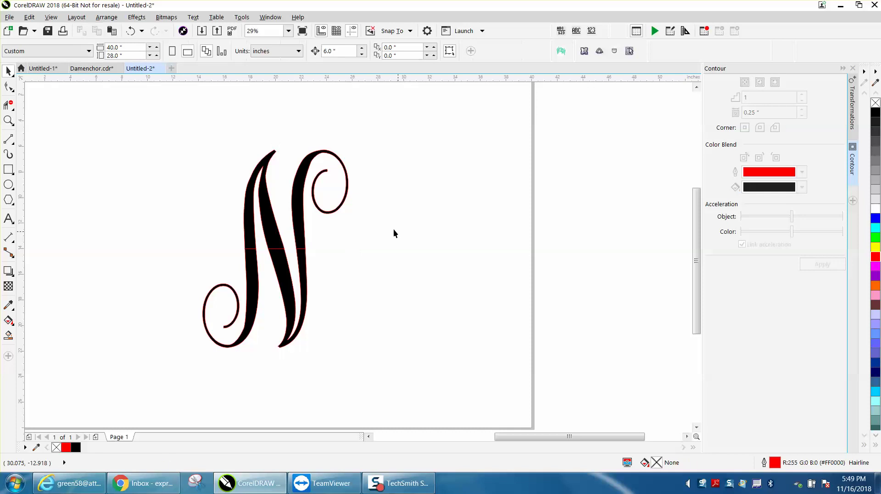
Step: Set the nudge distance to 1 in and raise the upper-right curl one inch
left_click(300, 206)
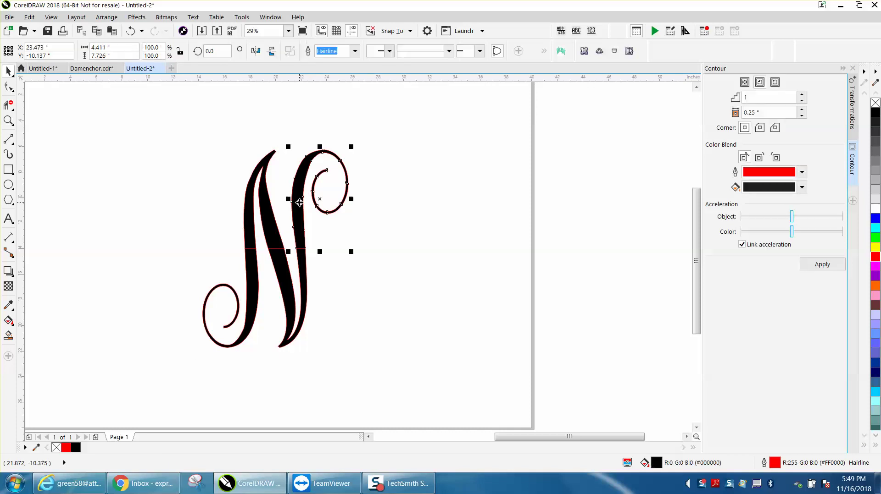
left_click(389, 189)
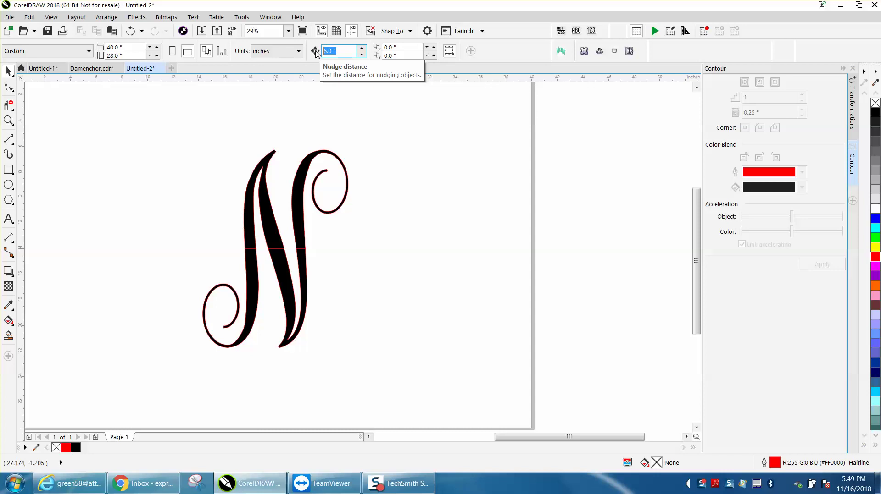
type("1")
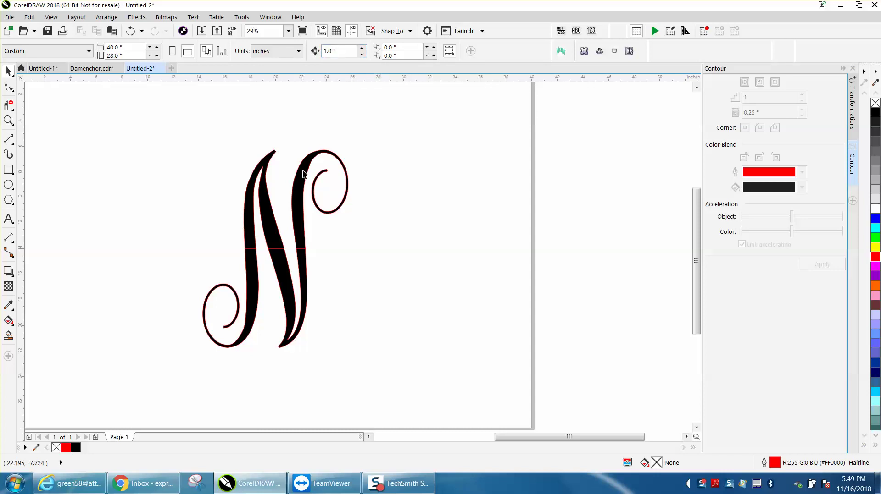
left_click(306, 173)
key("Up")
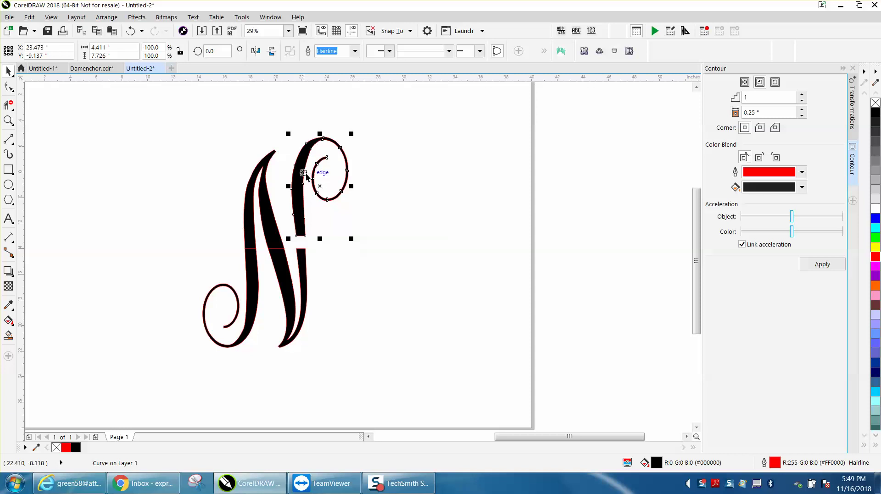
Step: Lower the N's lower-right stroke and J-shaped lower-left stroke one inch each
left_click(266, 202)
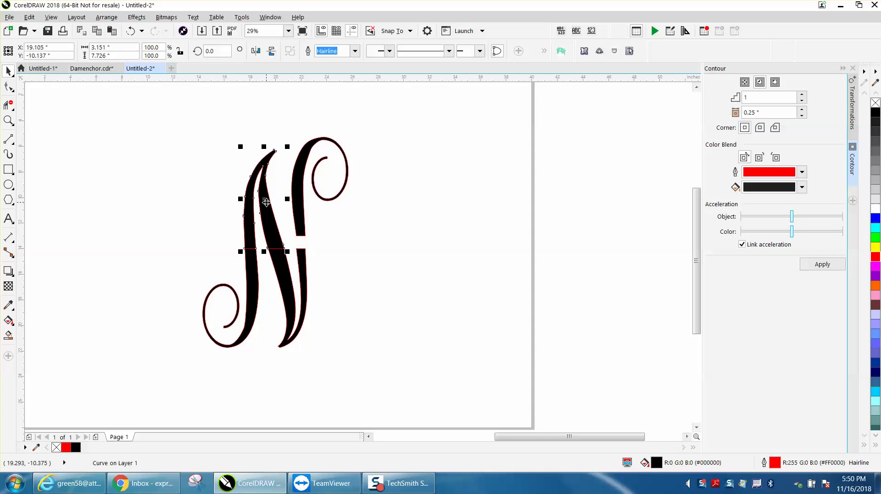
left_click(254, 277)
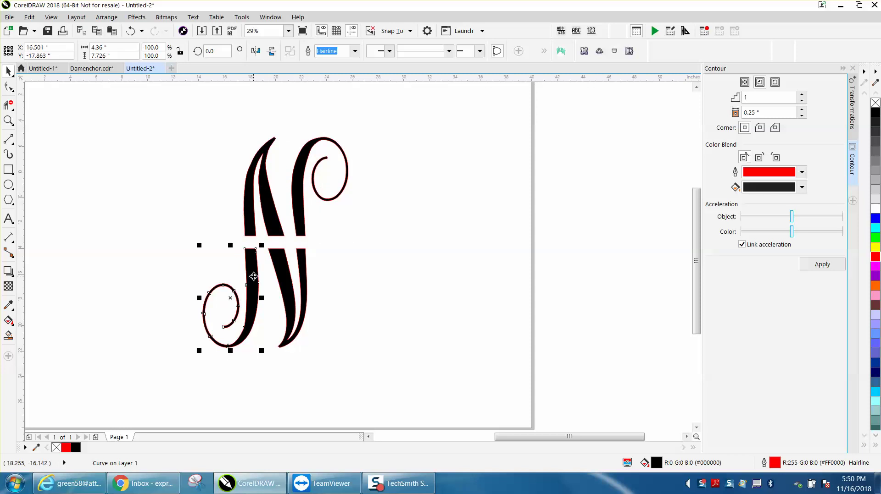
mouse_move(254, 276)
left_mouse_down()
mouse_move(253, 289)
mouse_move(290, 287)
left_mouse_up()
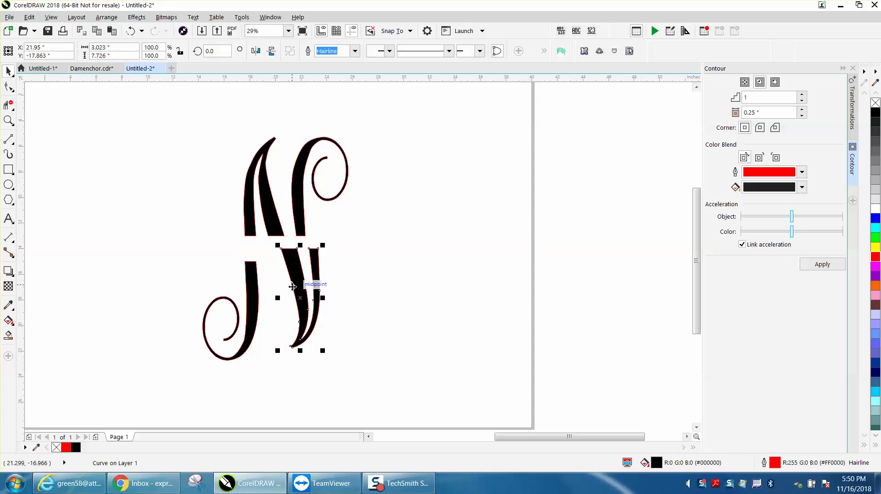
key("Down")
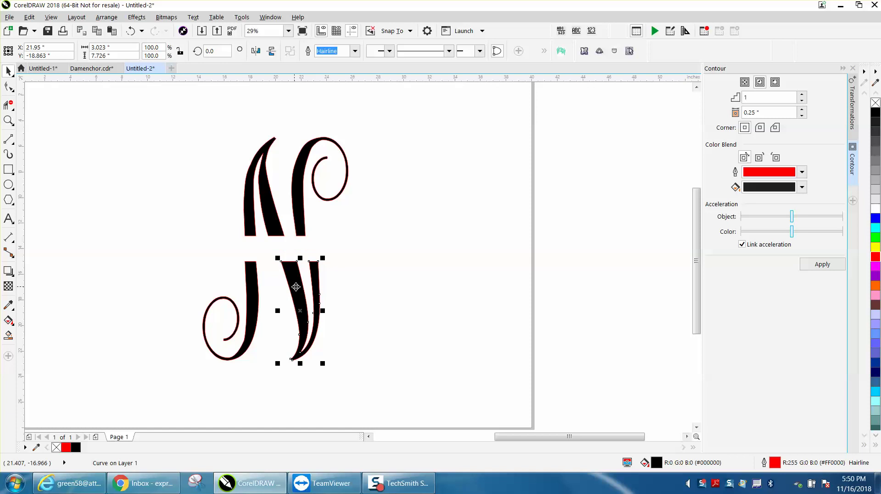
left_click(383, 278)
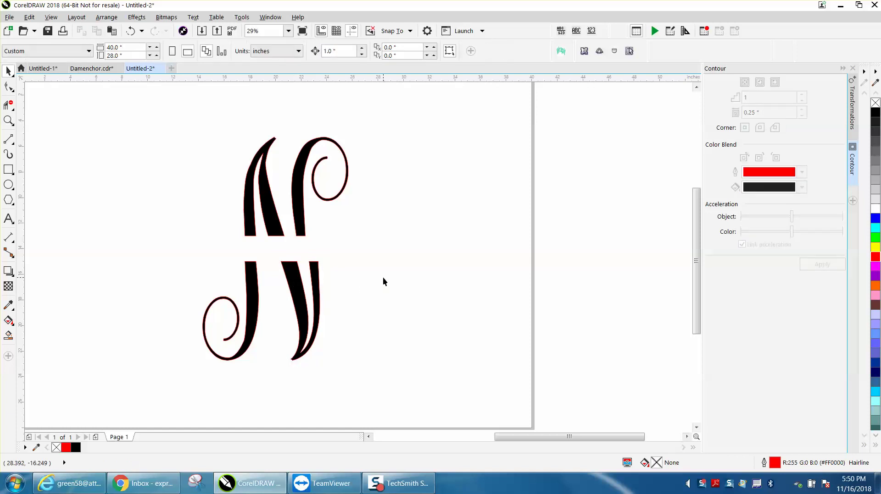
left_click(298, 285)
key("Left")
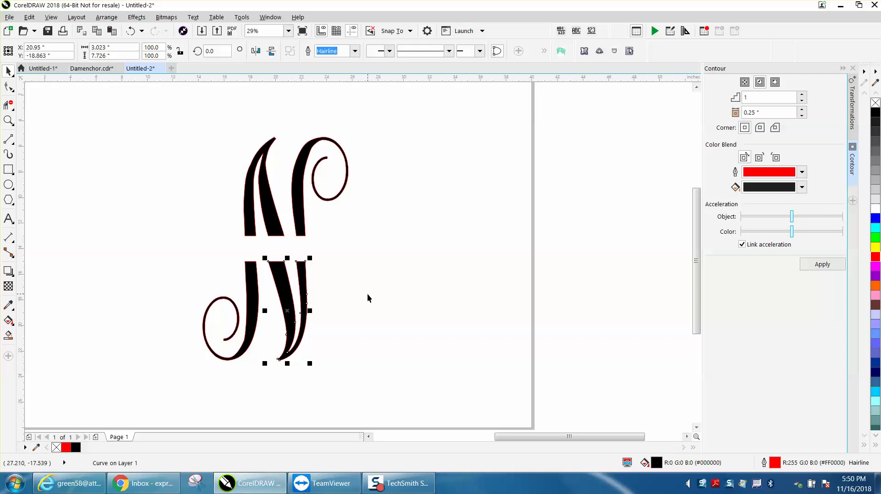
key("Down")
left_click(252, 291)
key("Left")
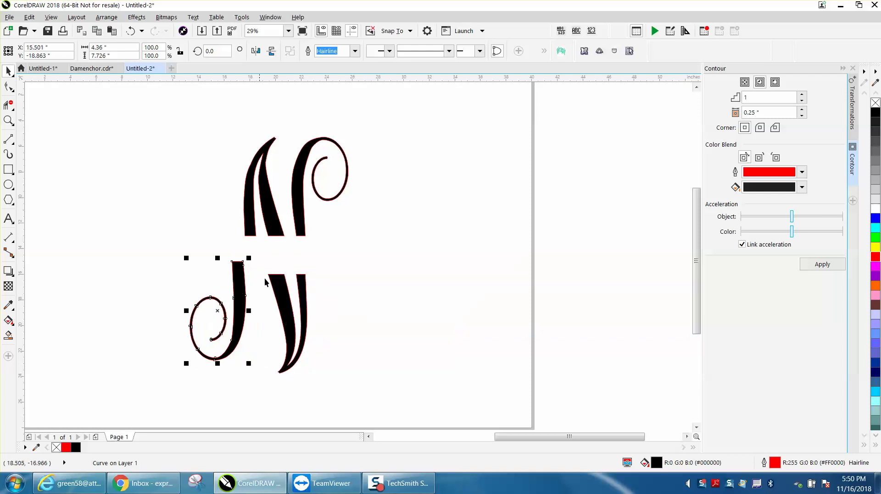
key("Down")
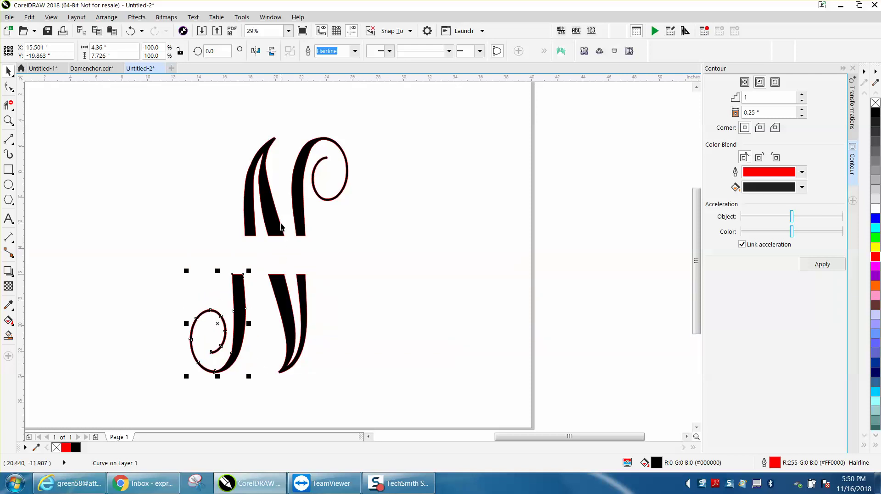
key("Right")
Step: Raise the N's top-left stroke one inch to open the horizontal gap
left_click(252, 223)
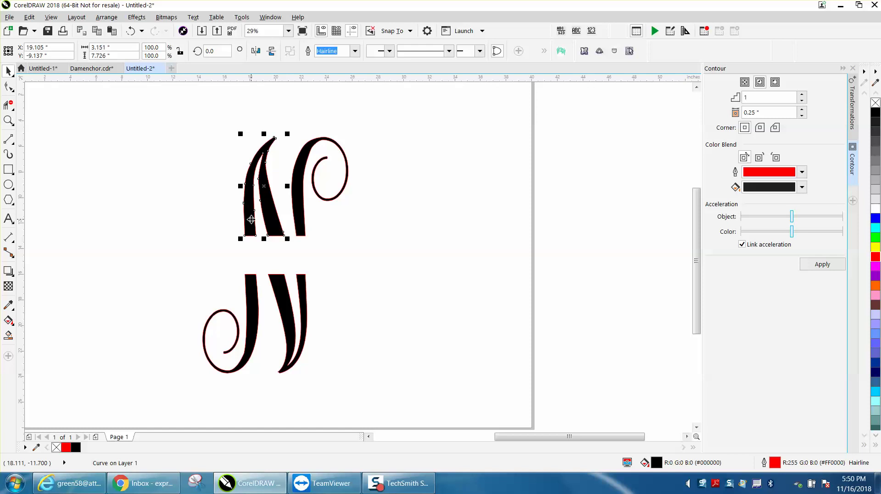
key("Up")
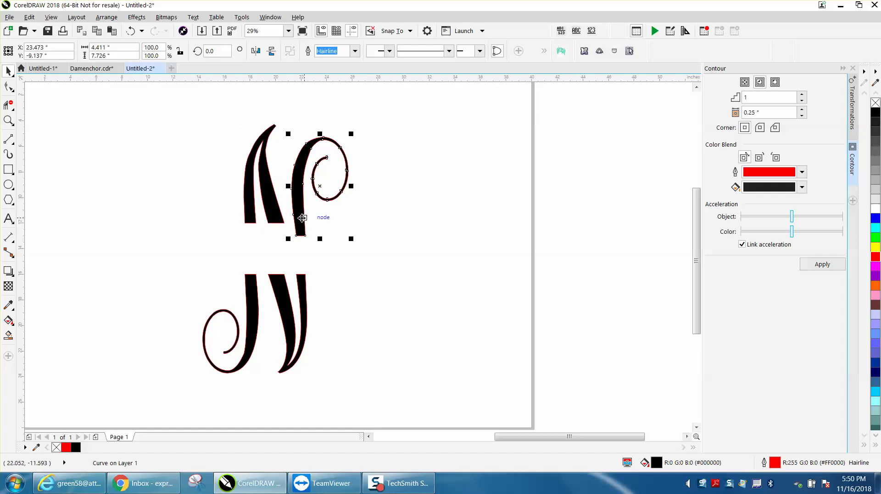
left_click(301, 219)
left_click(320, 248)
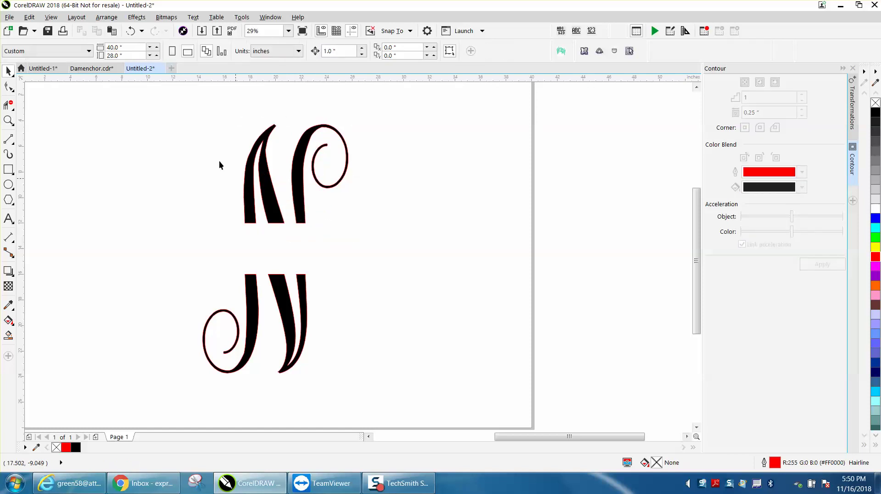
left_click_drag(154, 102, 433, 378)
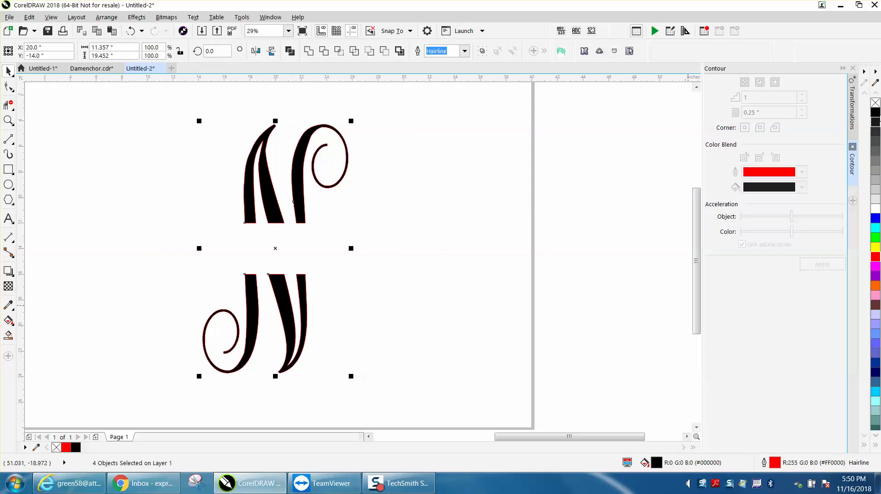
left_click(875, 103)
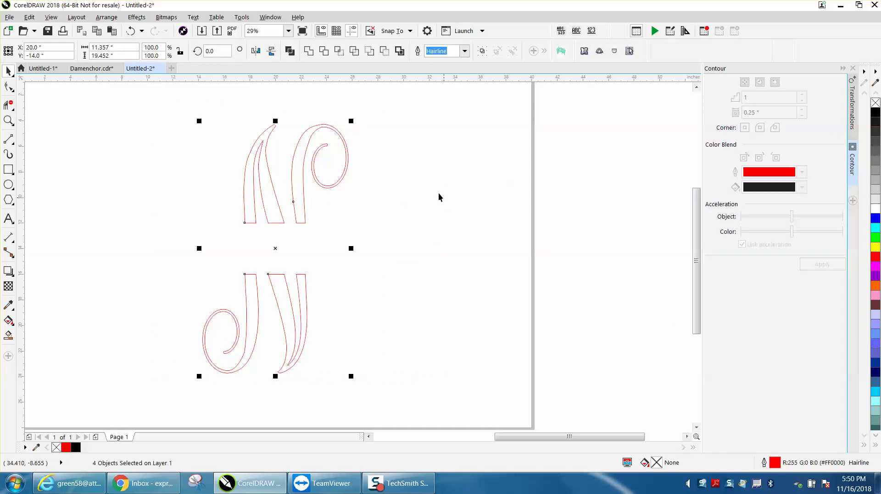
left_click(9, 170)
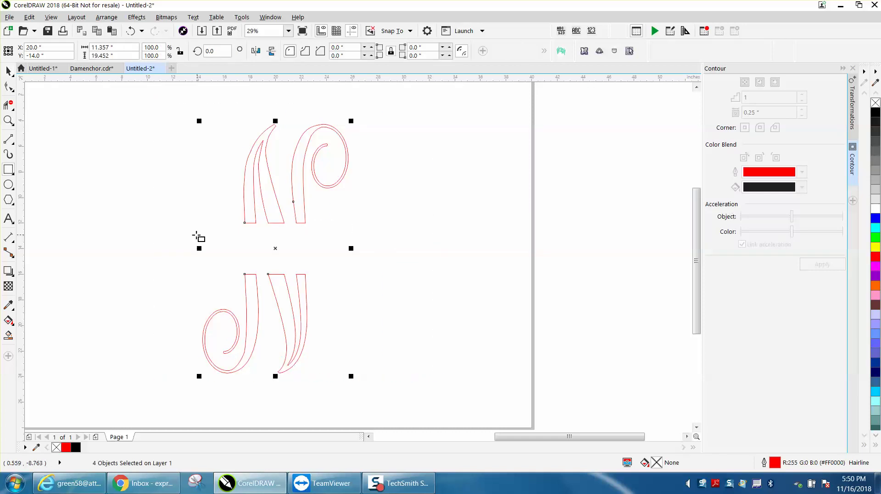
left_click_drag(182, 224, 373, 278)
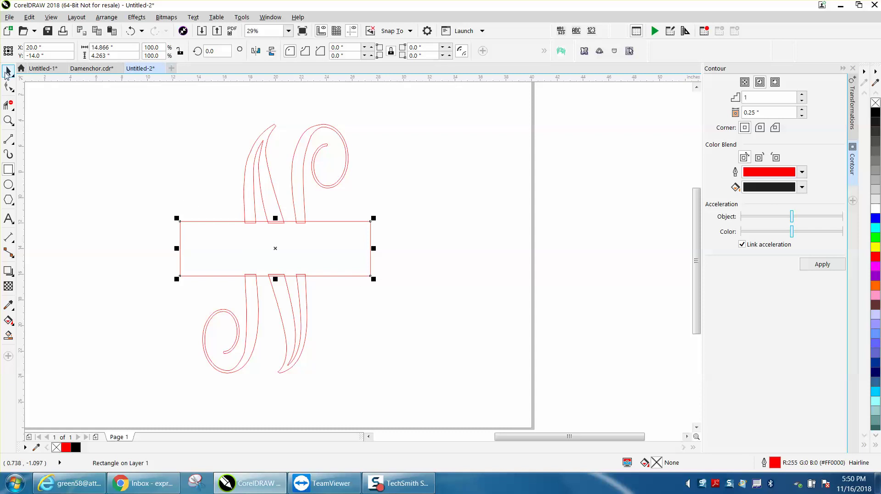
left_click(8, 72)
left_click_drag(144, 108, 460, 391)
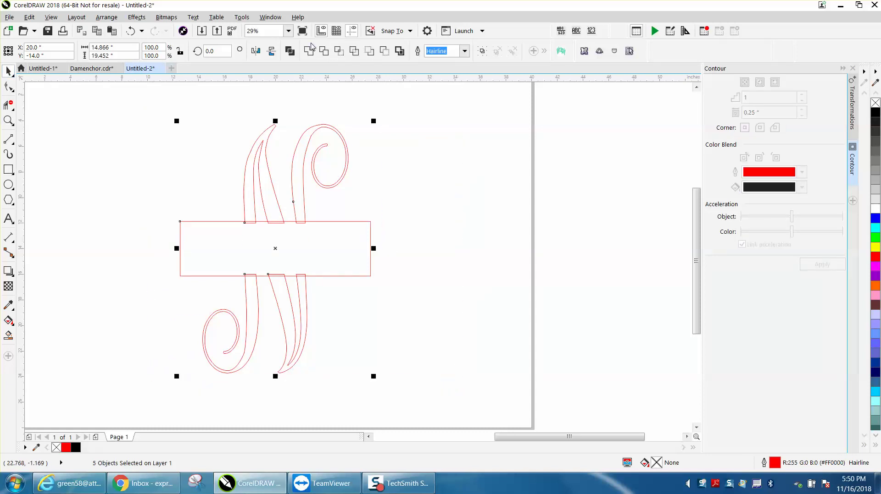
left_click(309, 50)
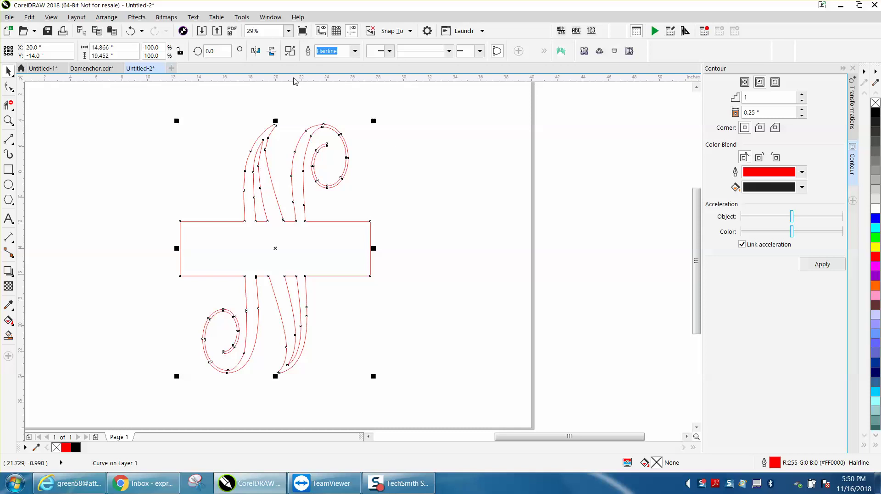
left_click(406, 123)
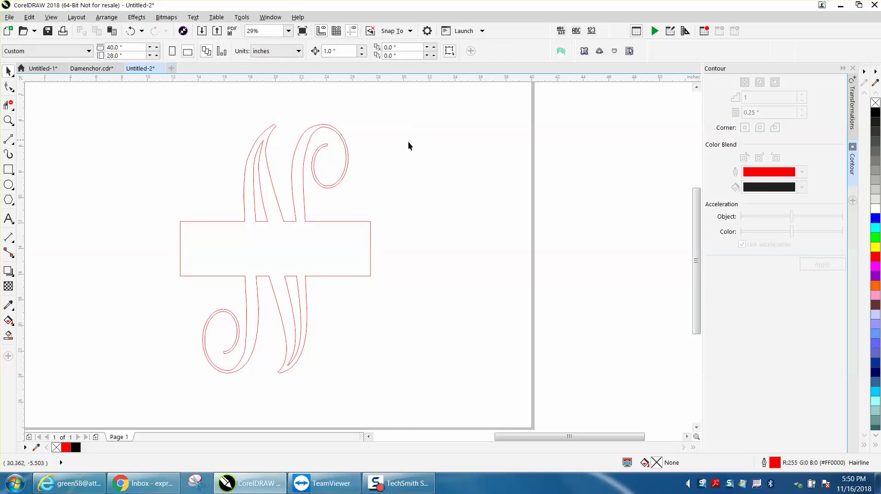
left_click(131, 31)
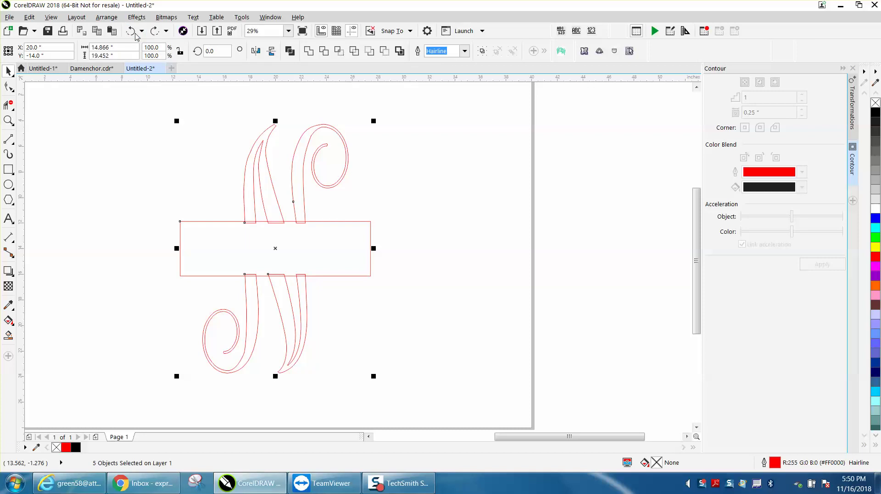
left_click(204, 216)
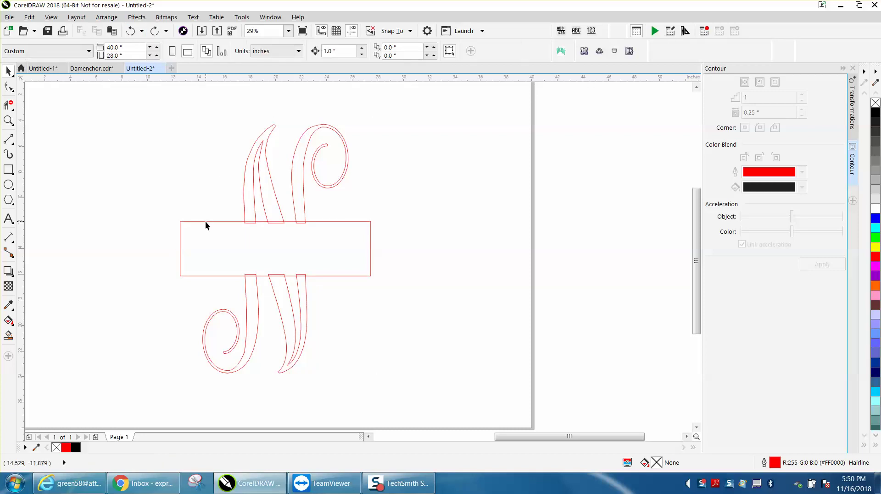
left_click(206, 222)
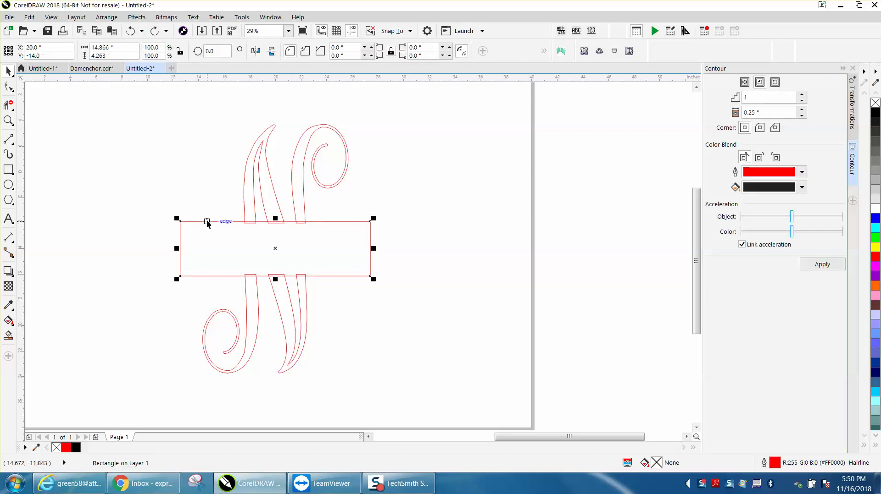
Step: Apply a 0.5-inch inside contour to the band rectangle
left_click(137, 17)
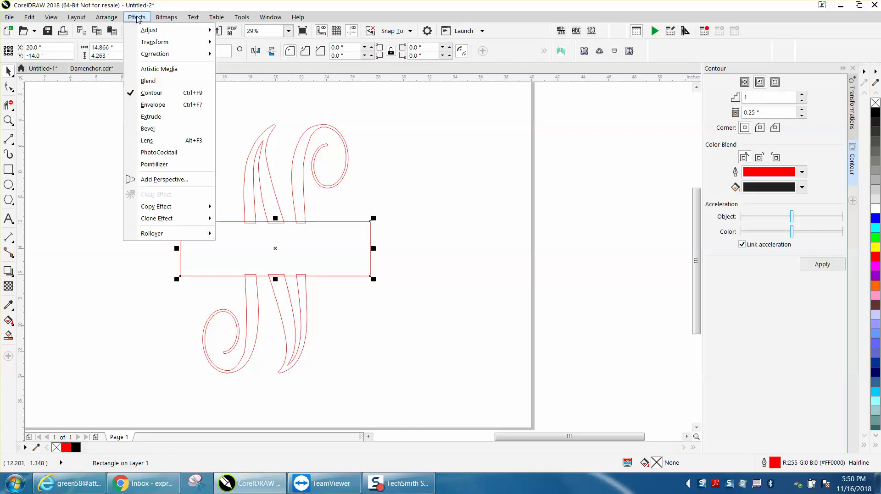
left_click(155, 93)
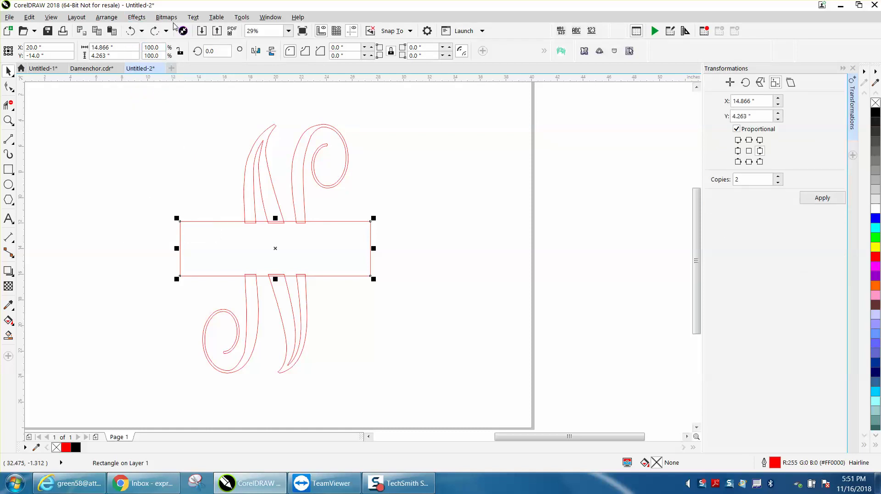
left_click(136, 17)
left_click(169, 93)
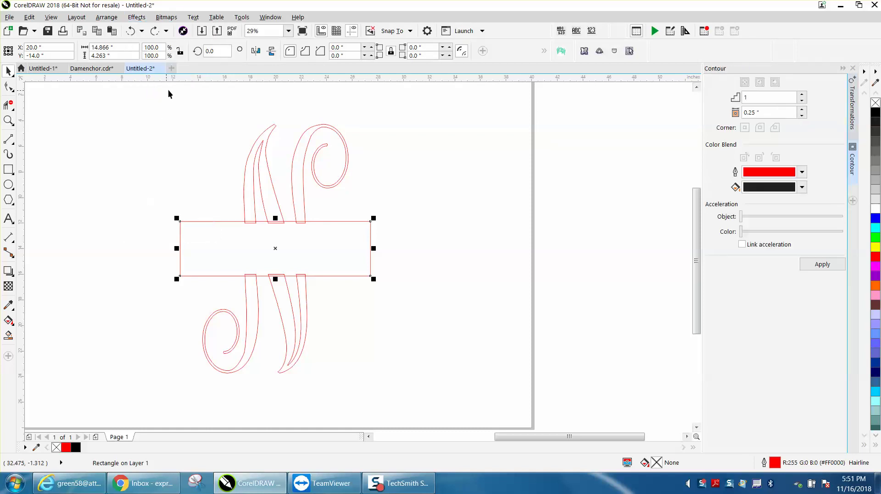
double_click(766, 112)
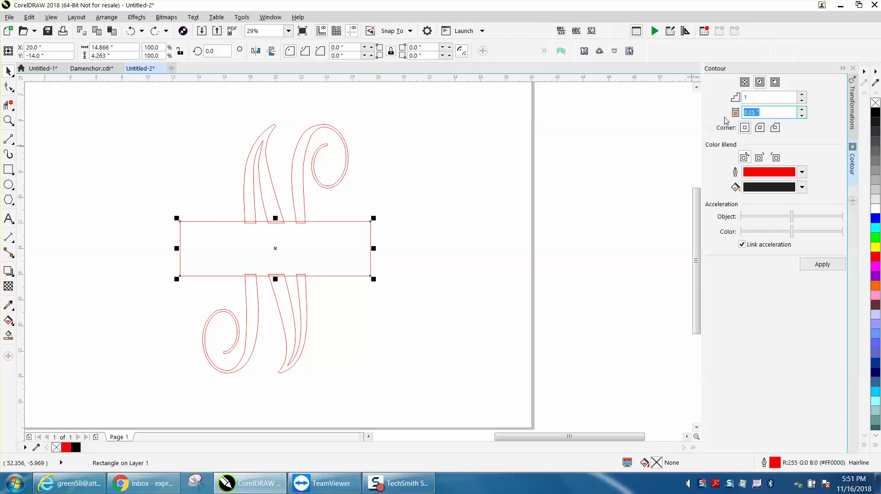
type(".5")
left_click(821, 264)
Step: Nudge the contoured band group to the right
left_click(481, 232)
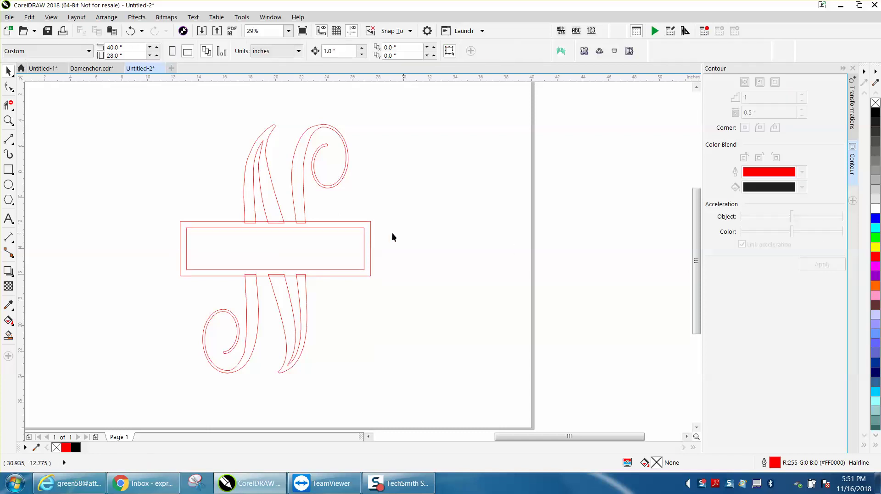
left_click(363, 237)
left_click(351, 228)
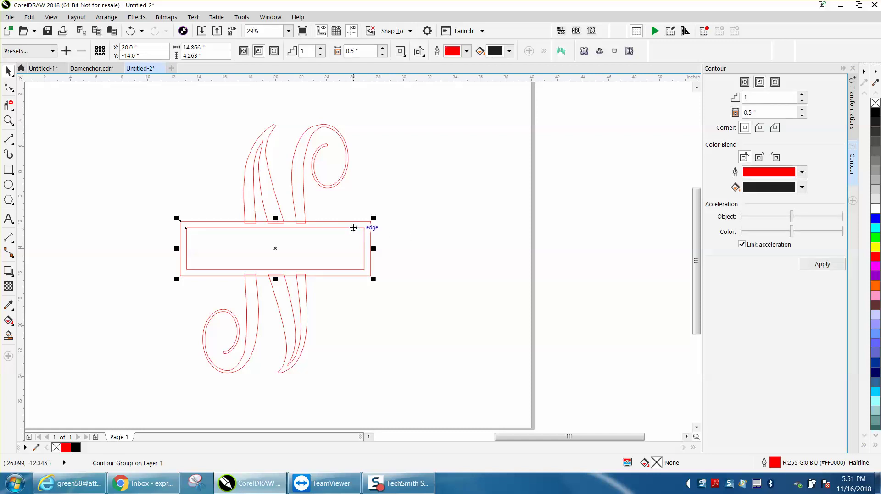
key("Right")
key("Right")
key("Right")
key("Right")
key("Right")
key("Right")
key("Right")
key("Right")
key("Right")
key("Right")
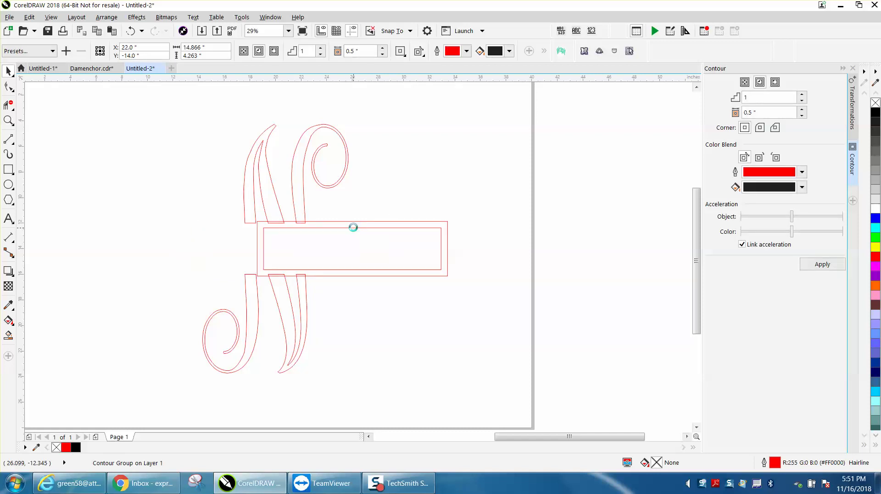
Step: Undo the nudges, break the contour group apart, and move the inner rectangle aside
left_click(130, 32)
left_click(130, 32)
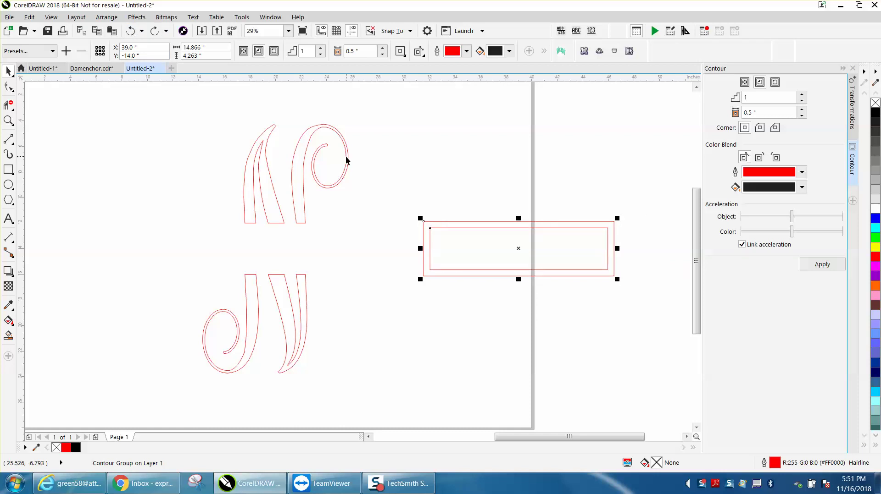
key("ctrl+z")
key("ctrl+z")
key("ctrl+z")
key("ctrl+z")
key("ctrl+z")
key("ctrl+z")
key("ctrl+z")
key("ctrl+z")
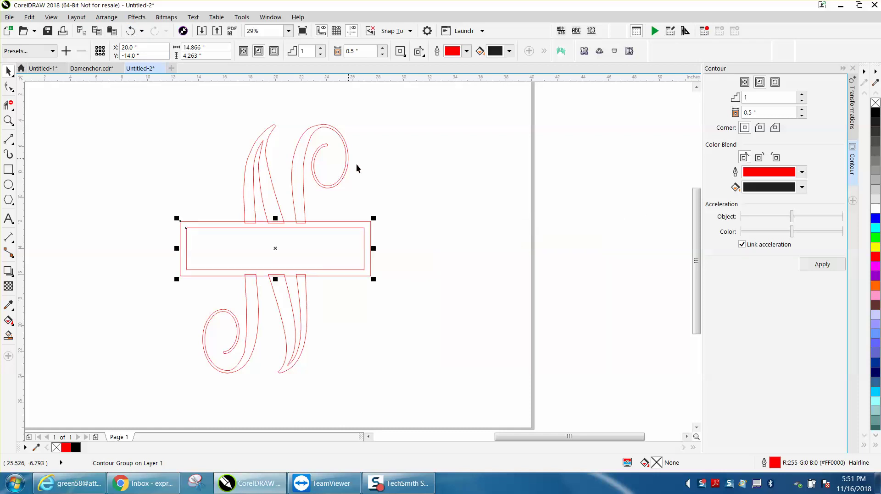
left_click(106, 17)
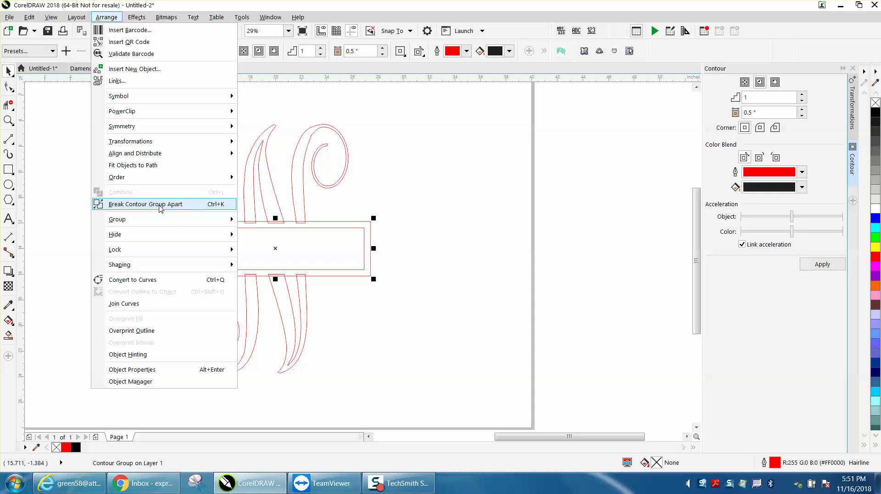
left_click(145, 204)
left_click(260, 238)
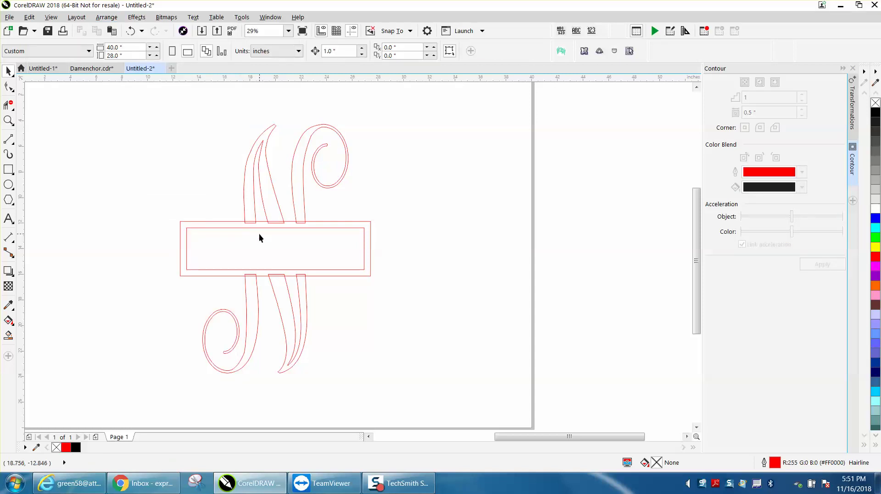
left_click(262, 227)
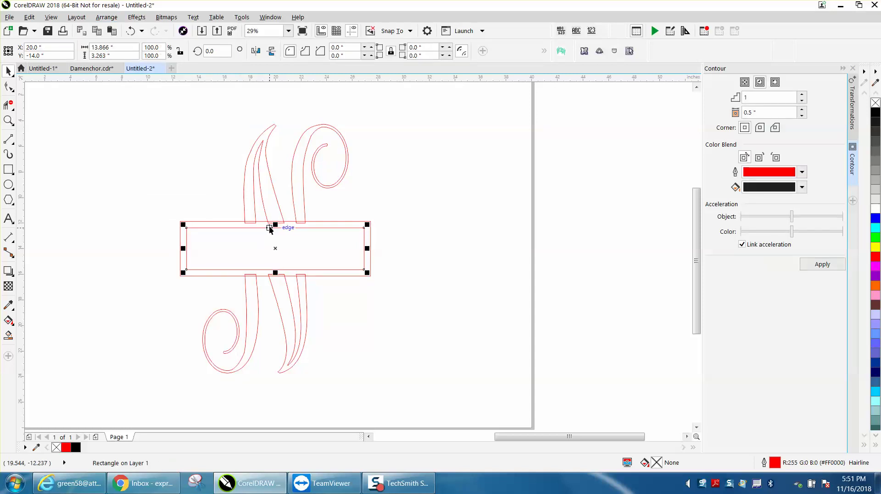
key("shift+Right")
key("shift+Right")
key("shift+Right")
key("shift+Right")
key("shift+Right")
key("shift+Right")
key("shift+Right")
key("shift+Right")
key("shift+Right")
key("shift+Right")
key("shift+Right")
key("shift+Right")
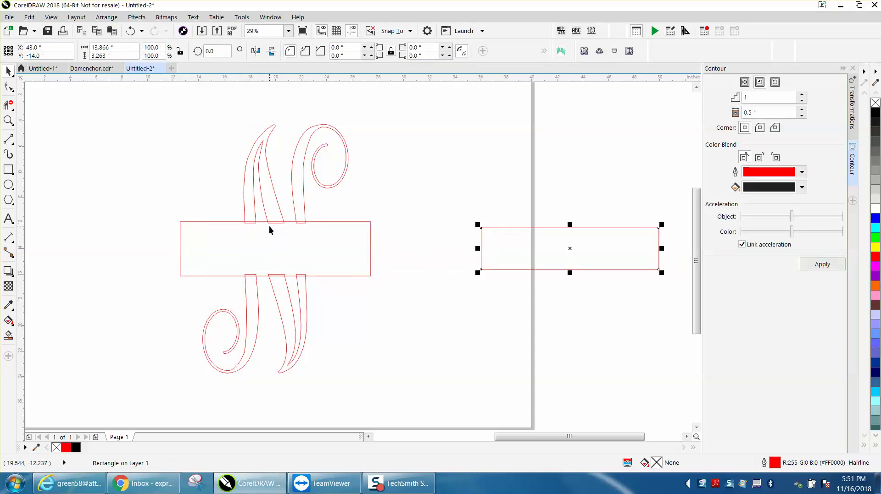
Step: Weld the N strokes and outer band into one outline, centring the inner rectangle over it
left_click_drag(163, 106, 443, 372)
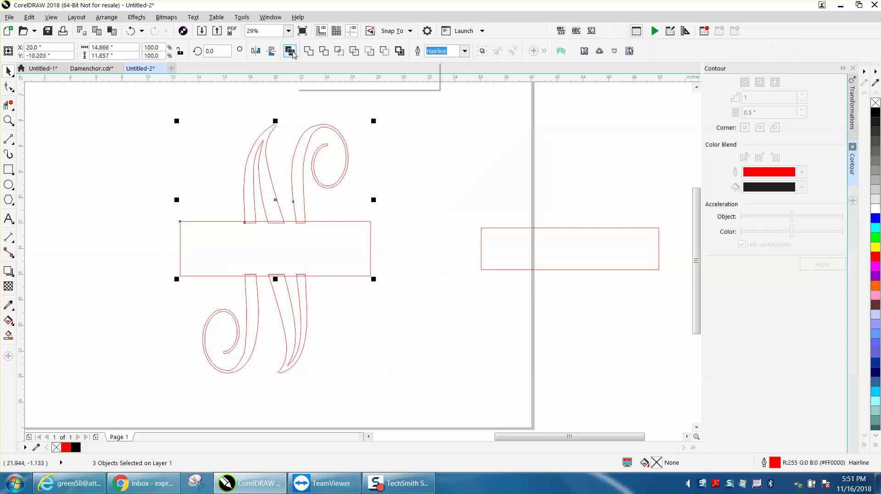
left_click(291, 51)
left_click(501, 227)
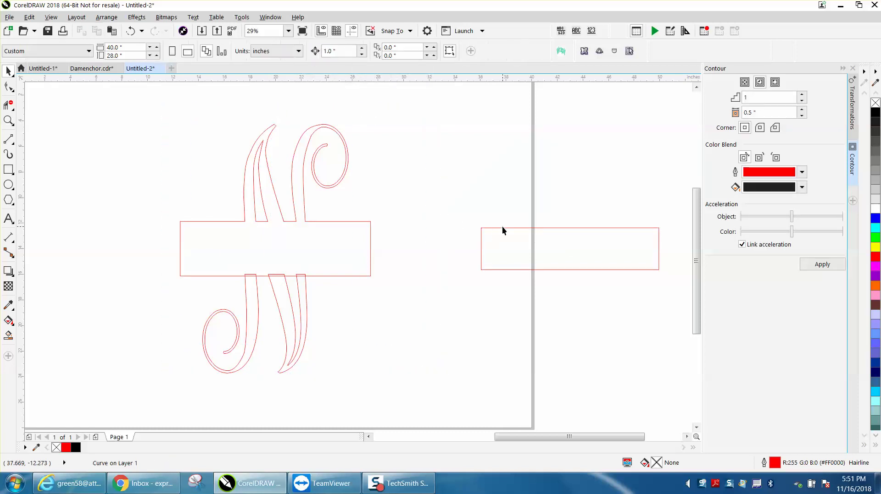
left_click(504, 228)
key("p")
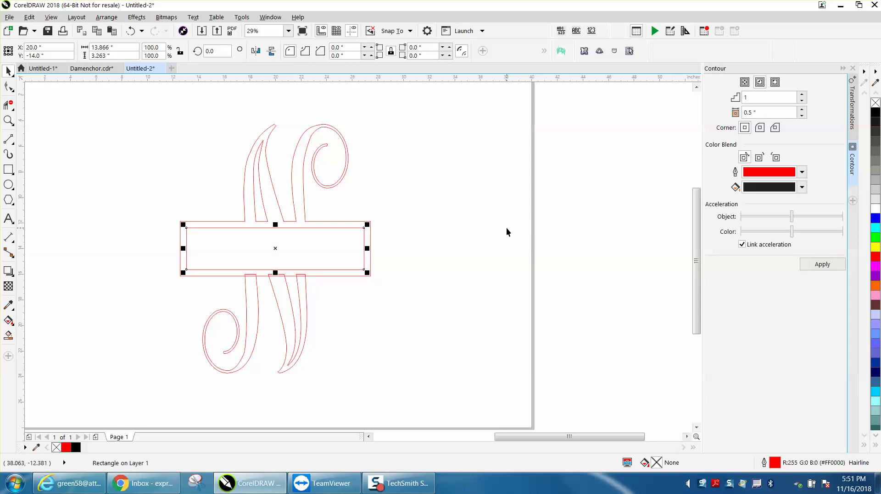
left_click(442, 241)
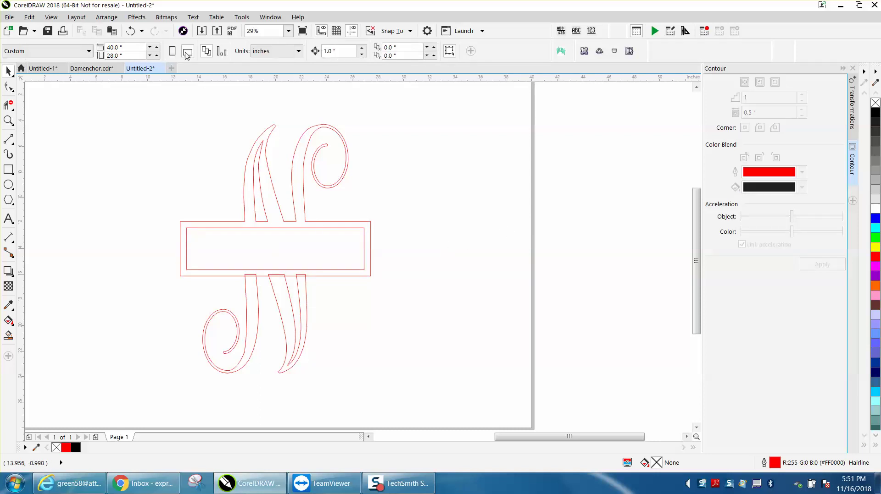
left_click(130, 30)
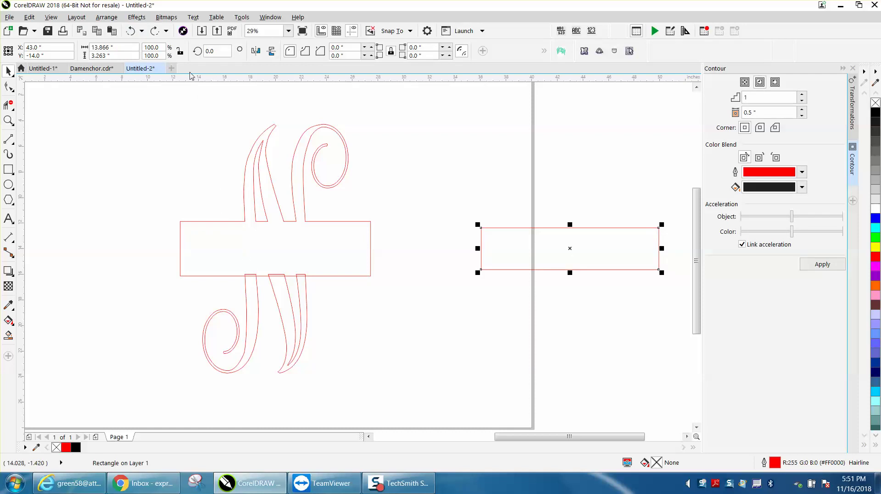
left_click(133, 34)
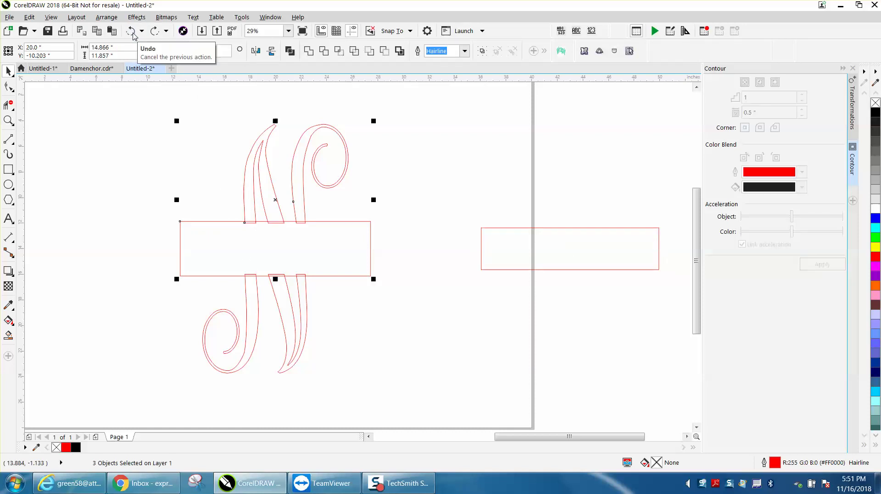
left_click_drag(150, 102, 427, 410)
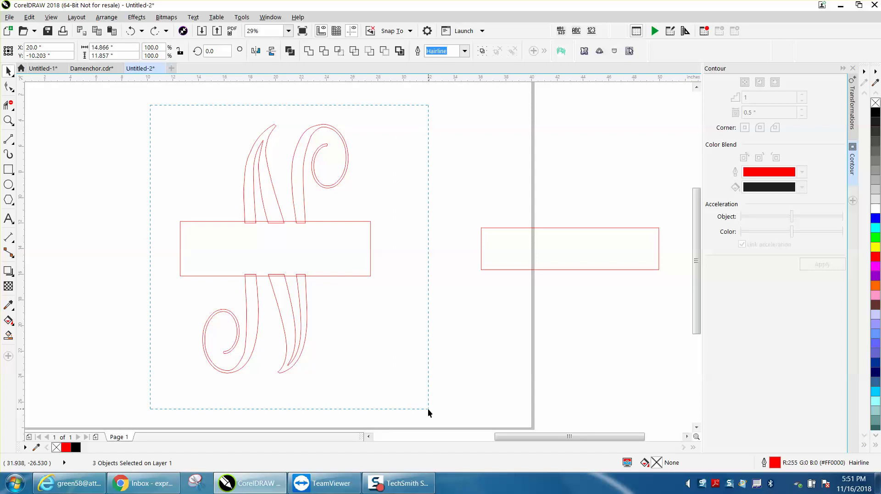
left_click(308, 52)
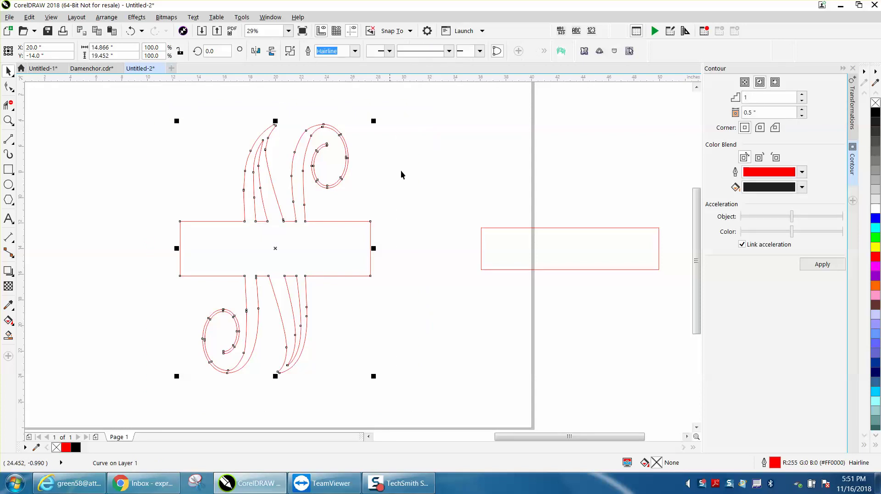
left_click(498, 227)
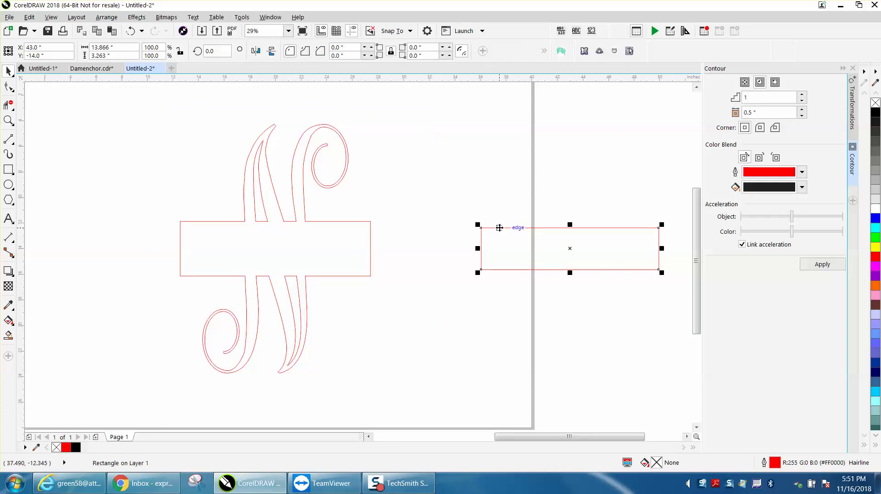
key("e")
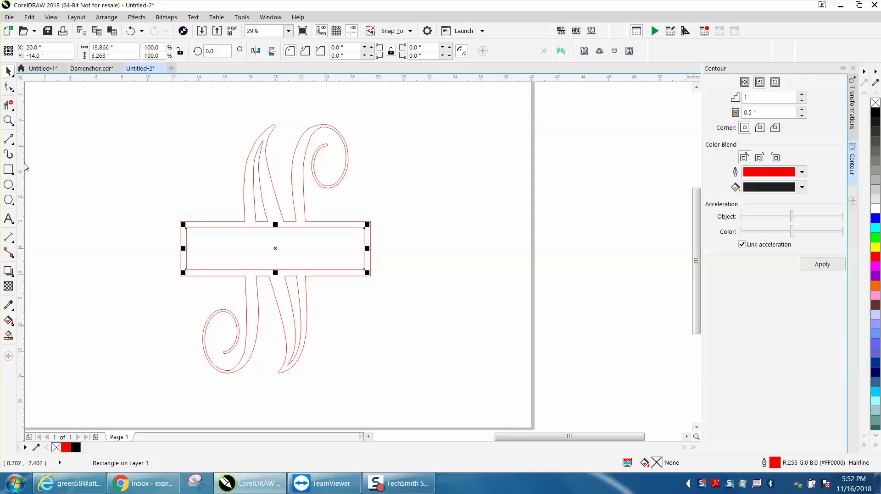
Step: Add the text NAME in Times New Roman, enlarged and centred on the page
left_click(13, 223)
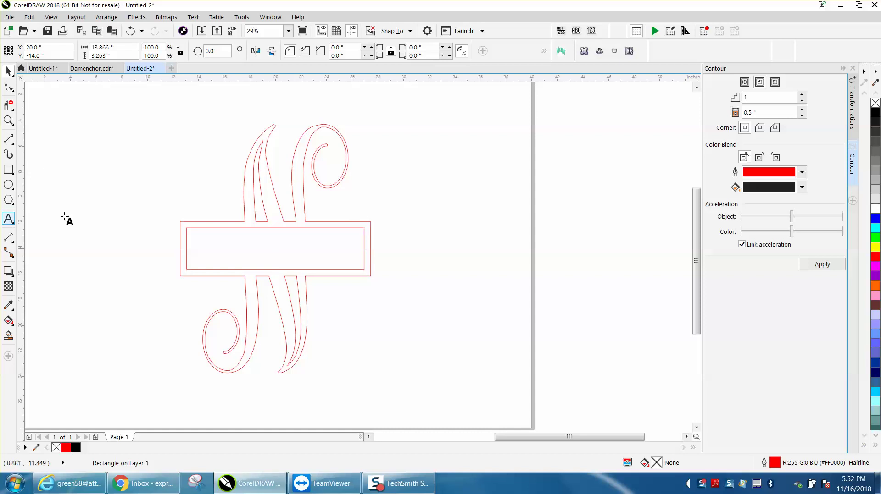
left_click(120, 197)
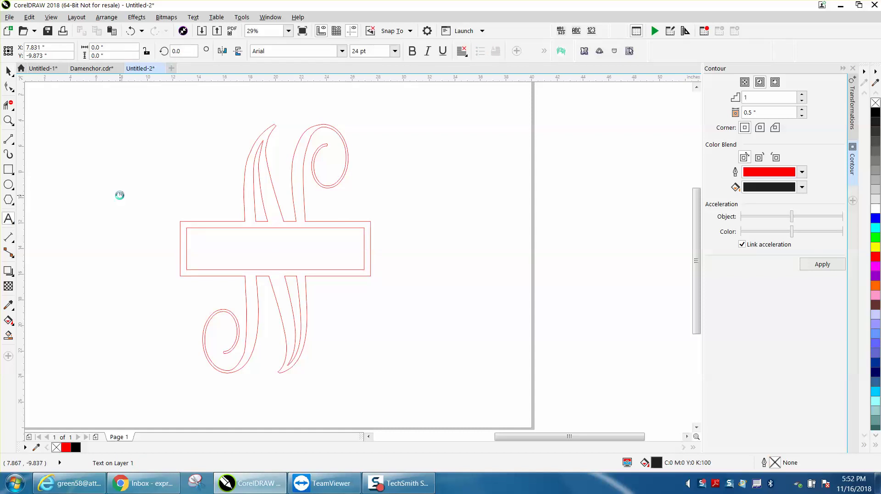
type("NAME")
key("ctrl+space")
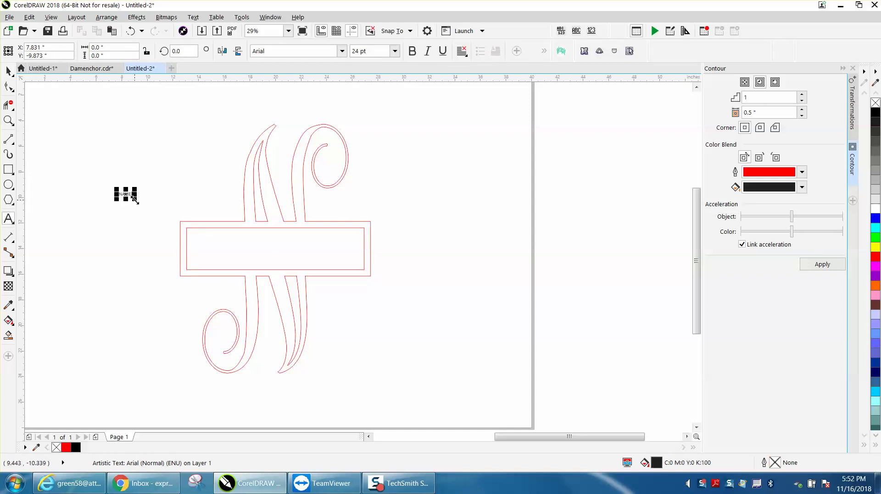
left_click_drag(135, 199, 259, 232)
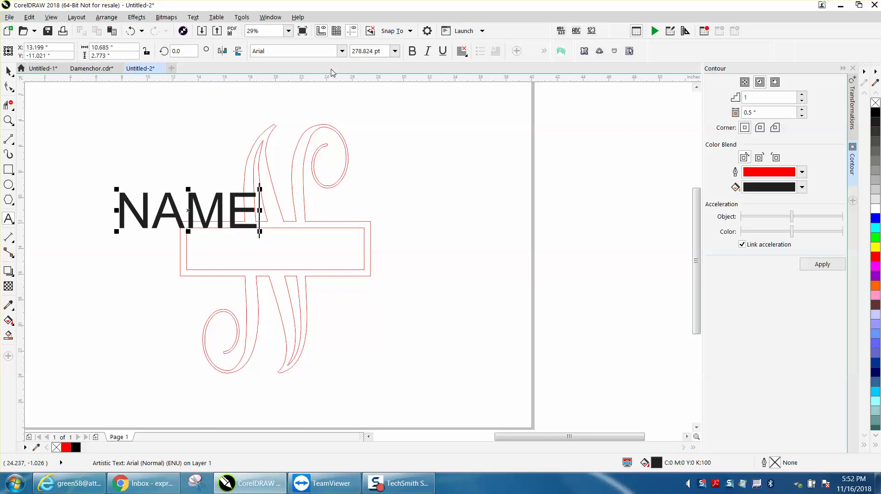
left_click(342, 51)
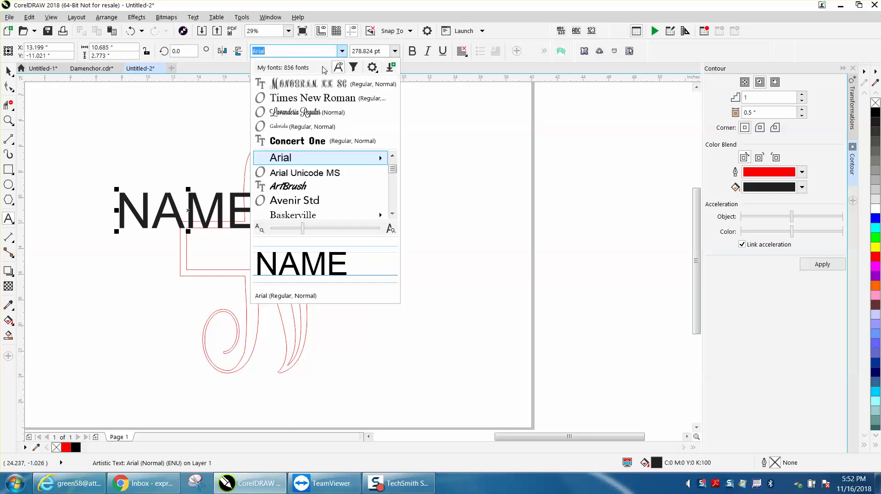
left_click(315, 102)
key("ctrl+z")
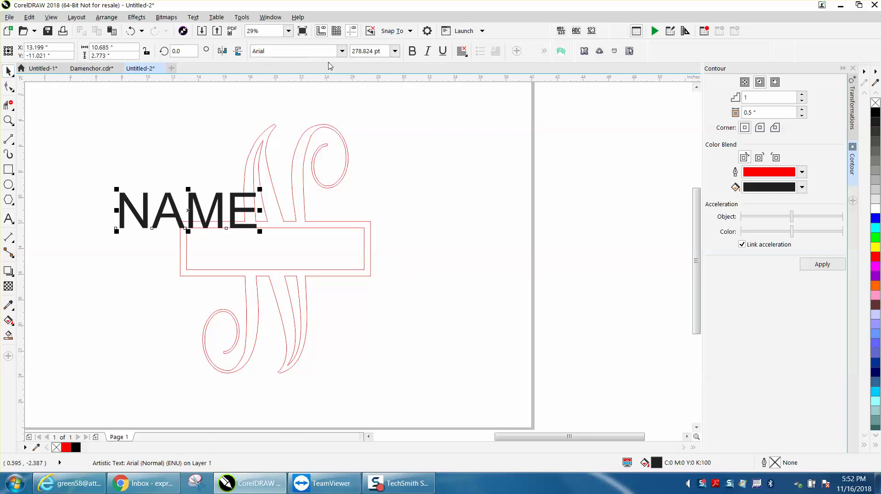
left_click(342, 51)
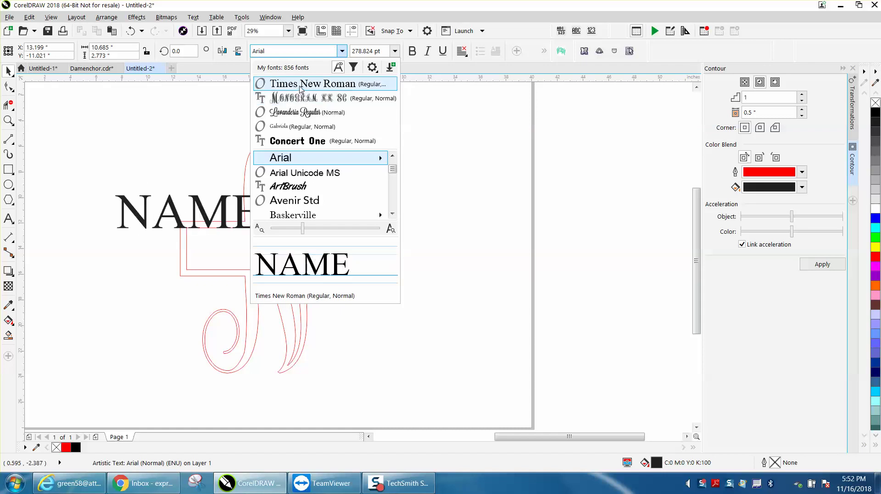
left_click(300, 86)
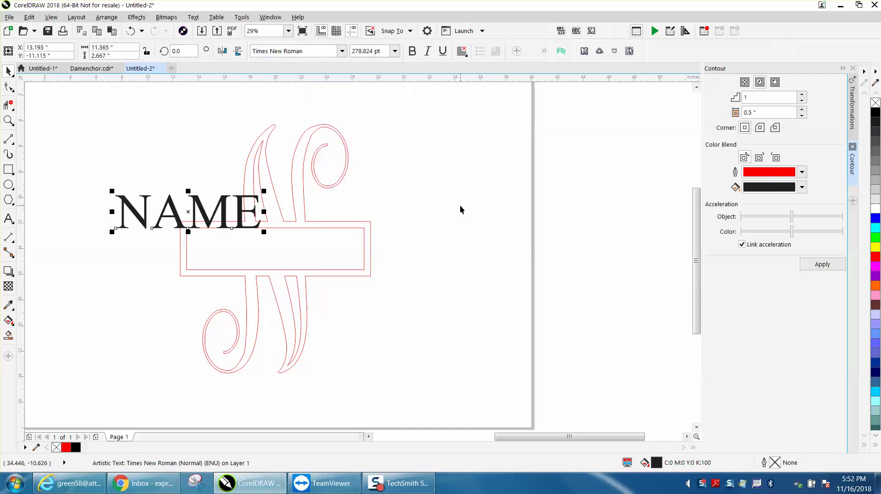
key("p")
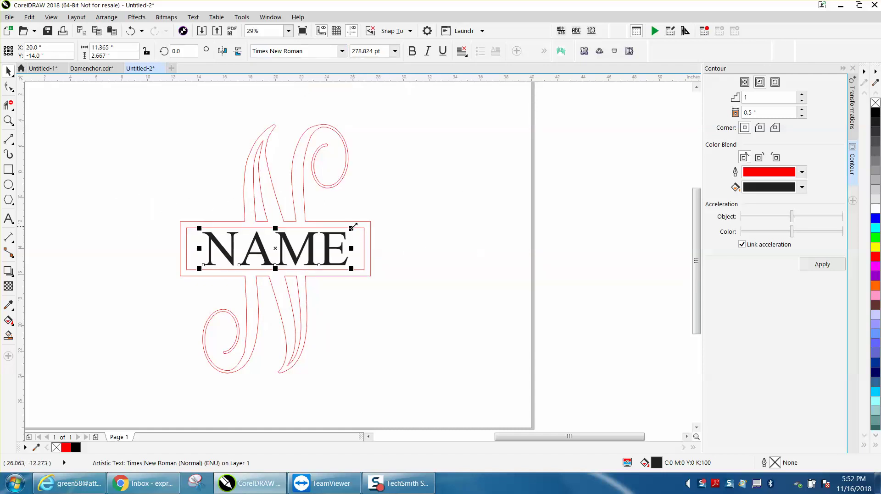
Step: Resize NAME to 373.087 pt to fill the band, keeping it centred
left_click_drag(351, 228, 388, 210)
key("p")
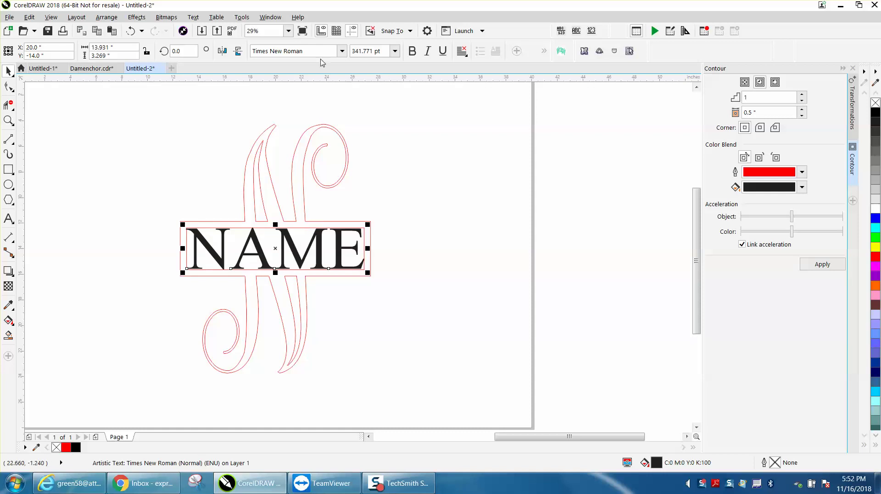
left_click(130, 32)
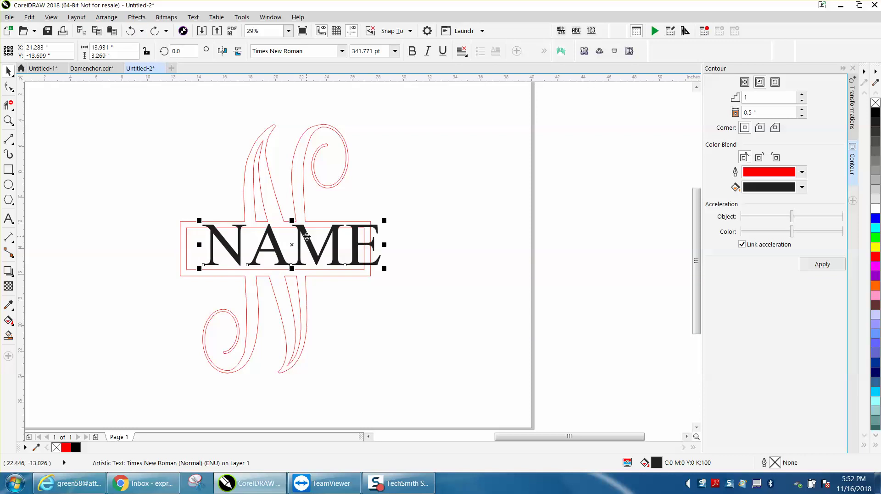
key("p")
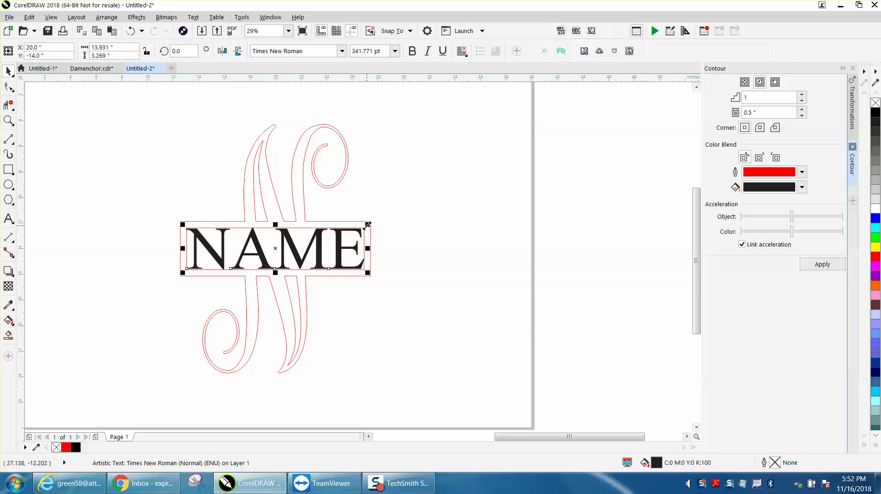
left_click_drag(367, 226, 363, 233)
key("p")
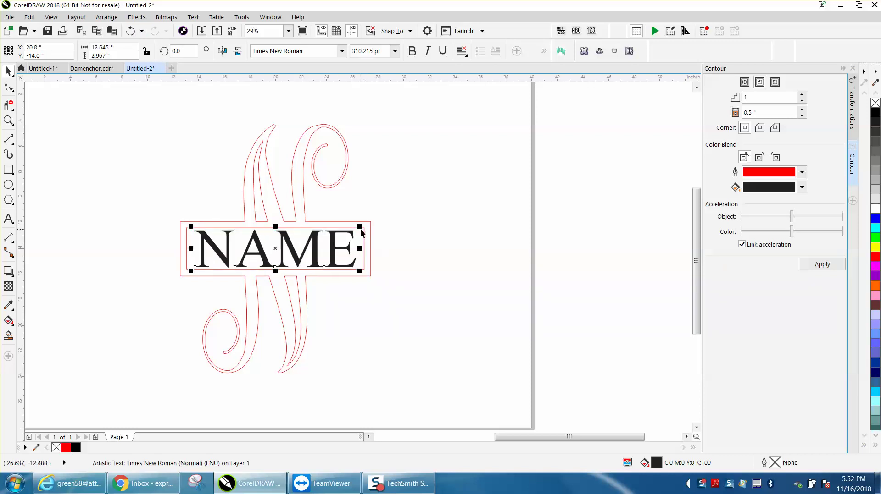
left_click_drag(275, 226, 275, 219)
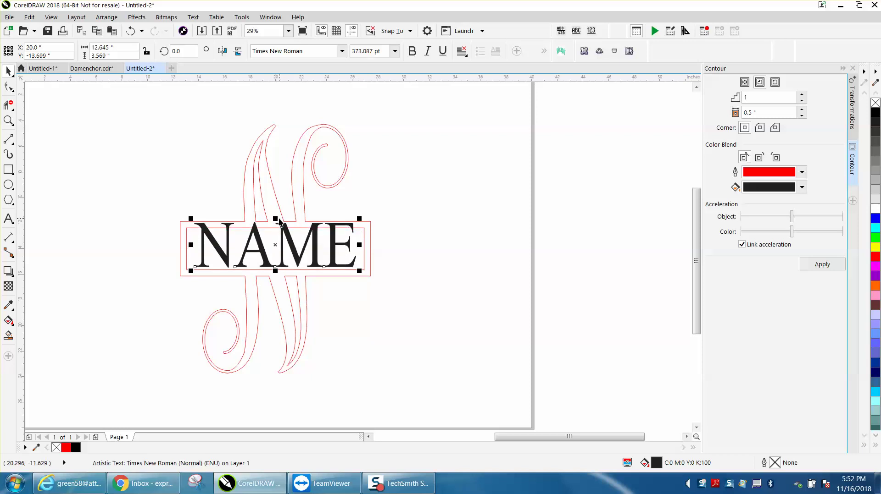
key("p")
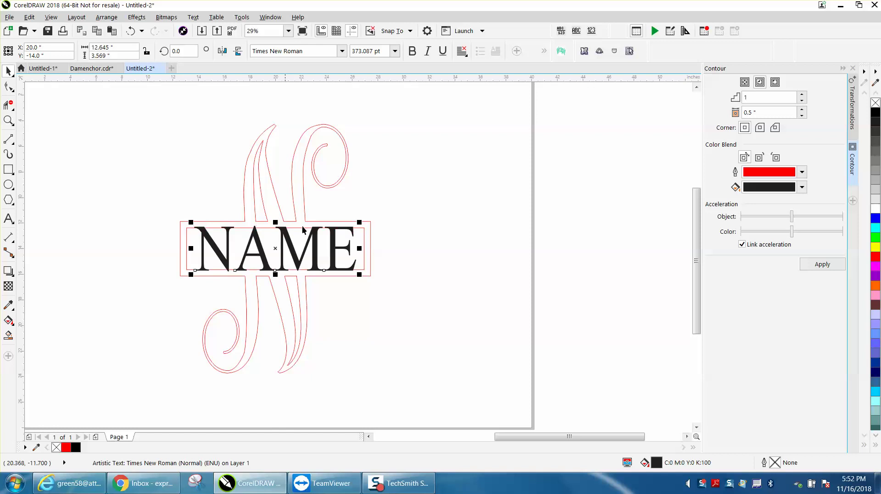
Step: Remove NAME's black fill and cut the NAME letters out of the band rectangle
left_click(875, 104)
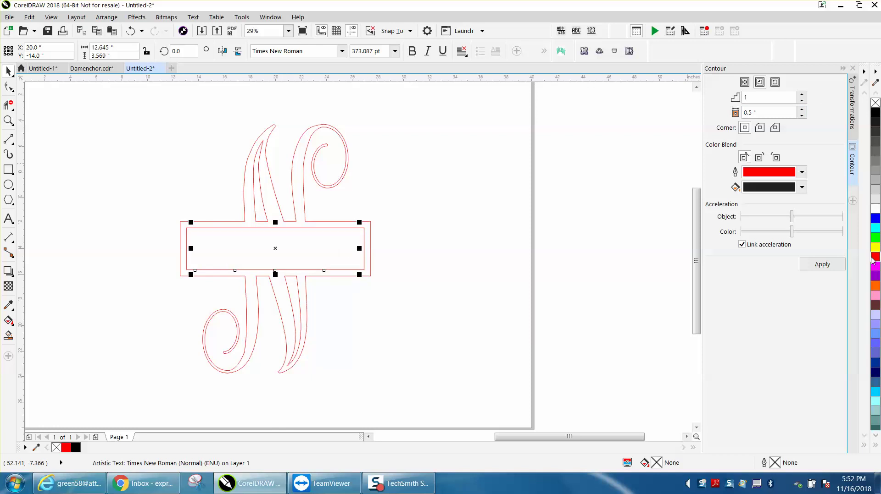
left_click(452, 250)
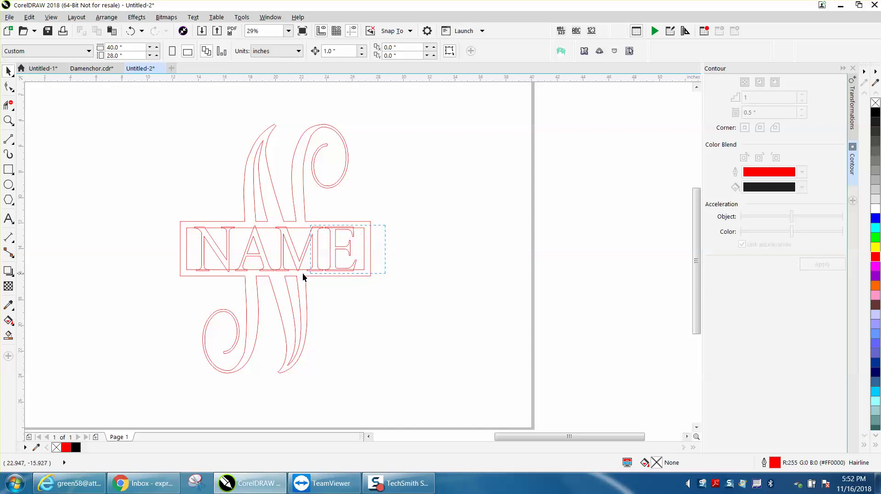
left_click_drag(227, 274, 166, 274)
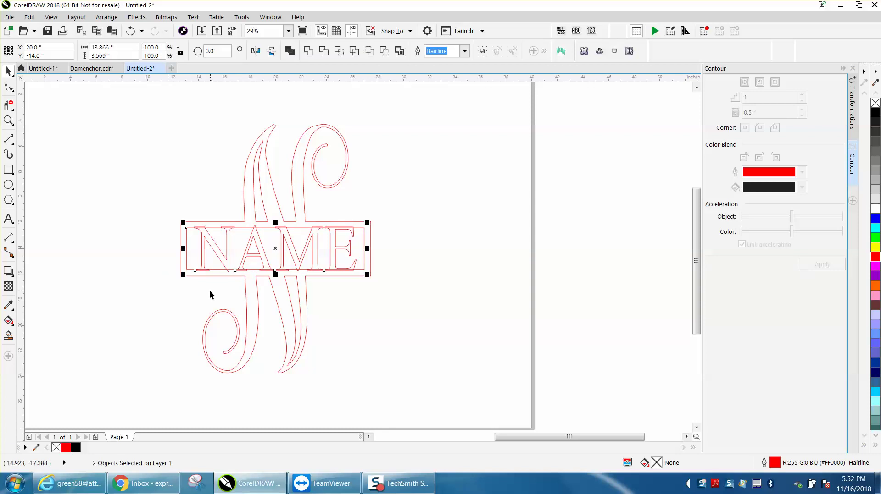
left_click(308, 51)
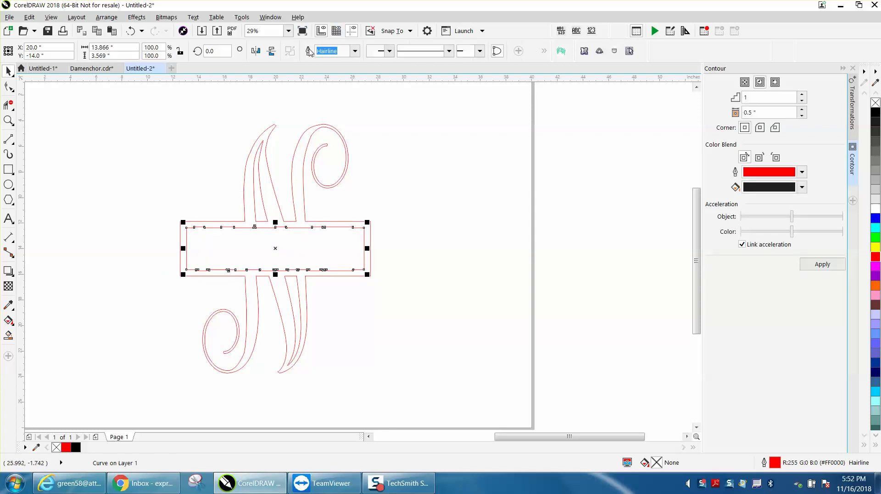
left_click(130, 31)
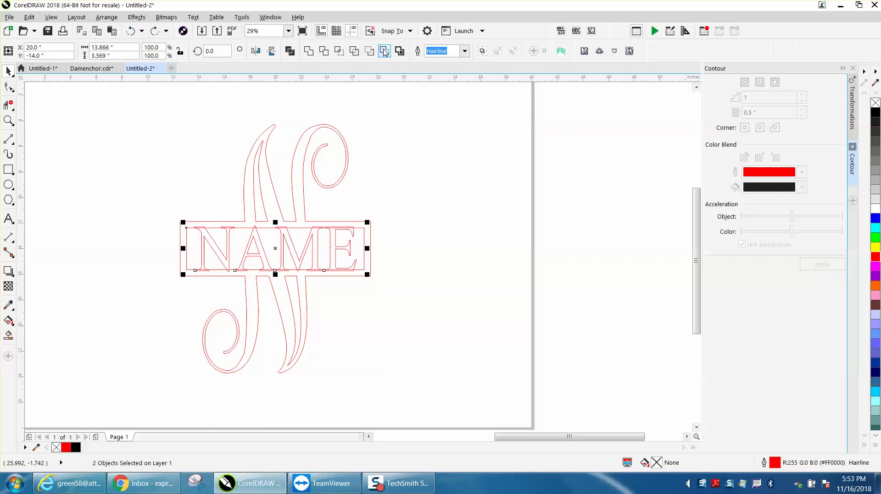
left_click(384, 51)
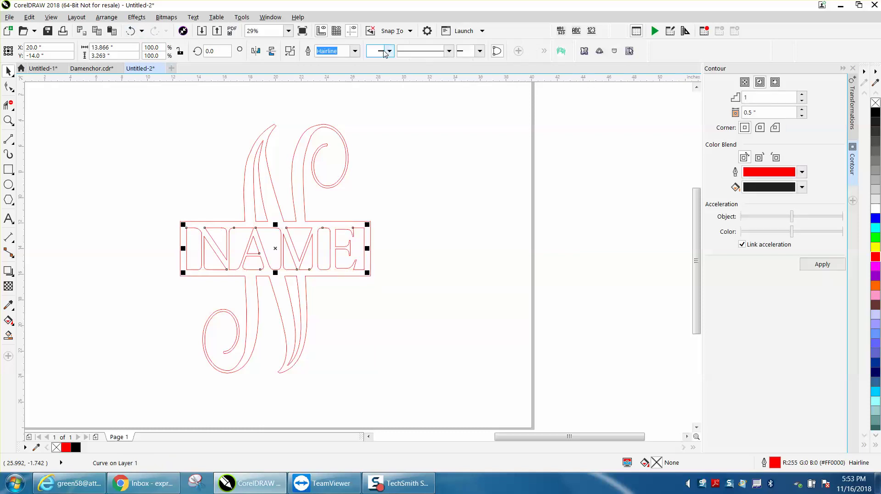
left_click(425, 155)
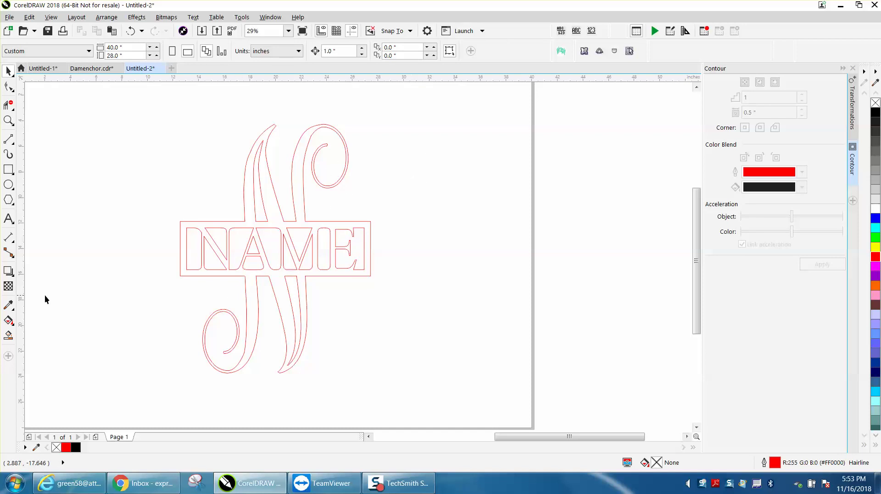
Step: Try a black Smart Fill on the monogram's enclosed area, then undo it
left_click(8, 335)
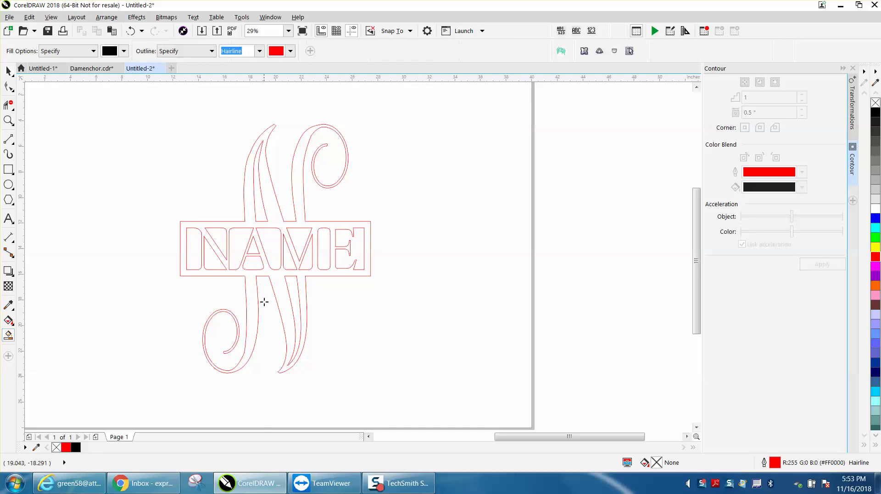
left_click(251, 296)
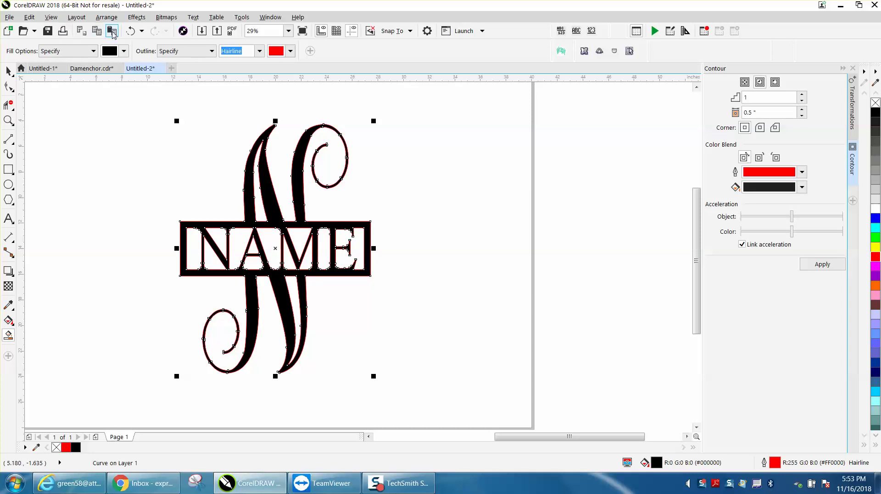
left_click(130, 30)
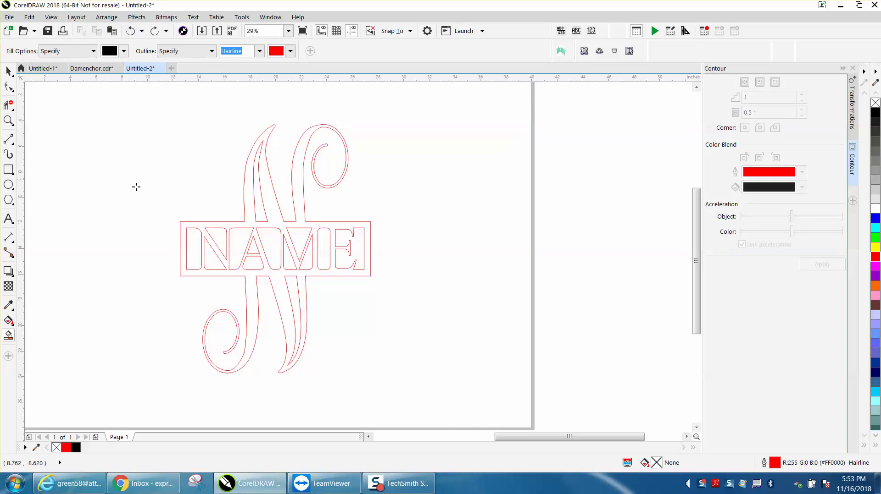
left_click(238, 224)
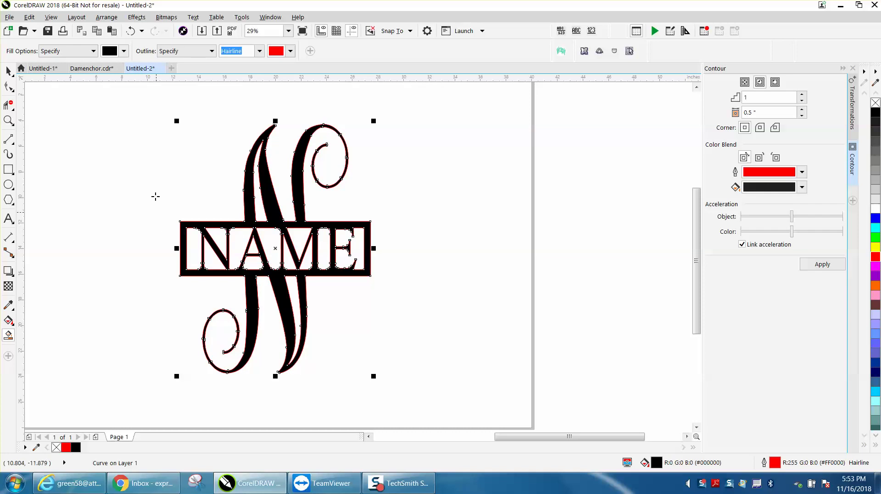
left_click(130, 31)
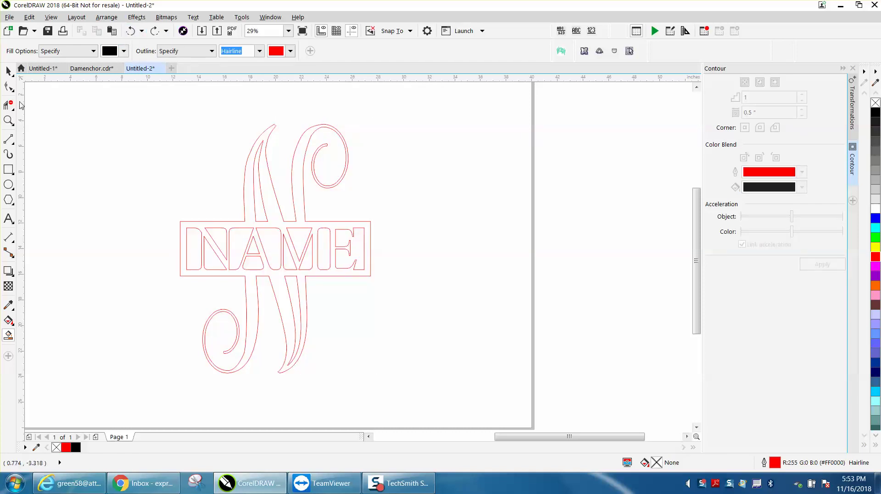
left_click(8, 71)
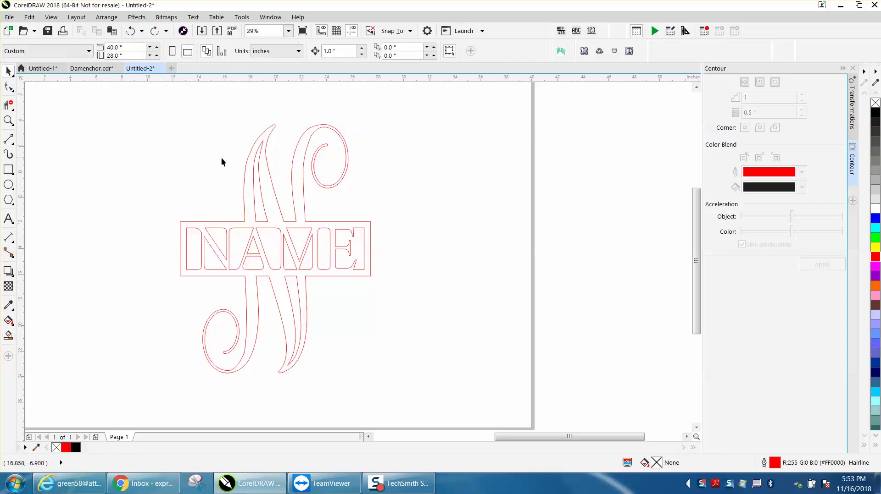
Step: Draw a 19.785-inch circle centred over the monogram, then move it off the page to the right
left_click(8, 185)
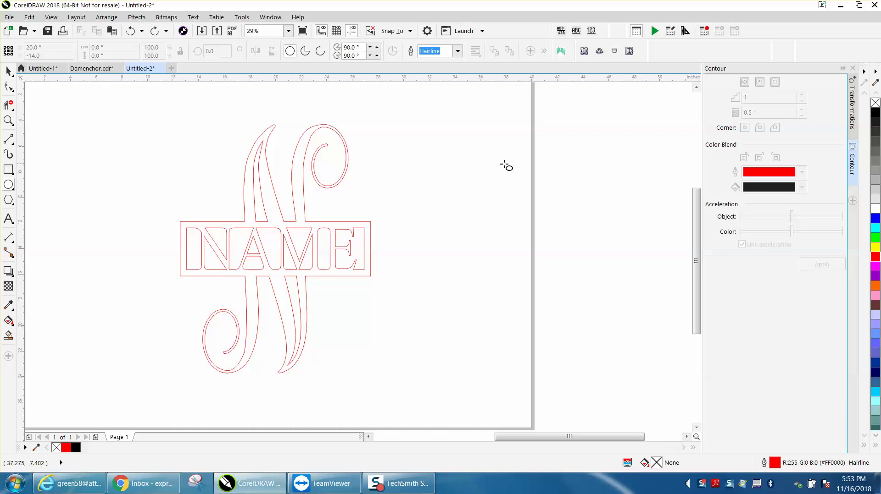
left_click_drag(512, 163, 259, 301)
key("p")
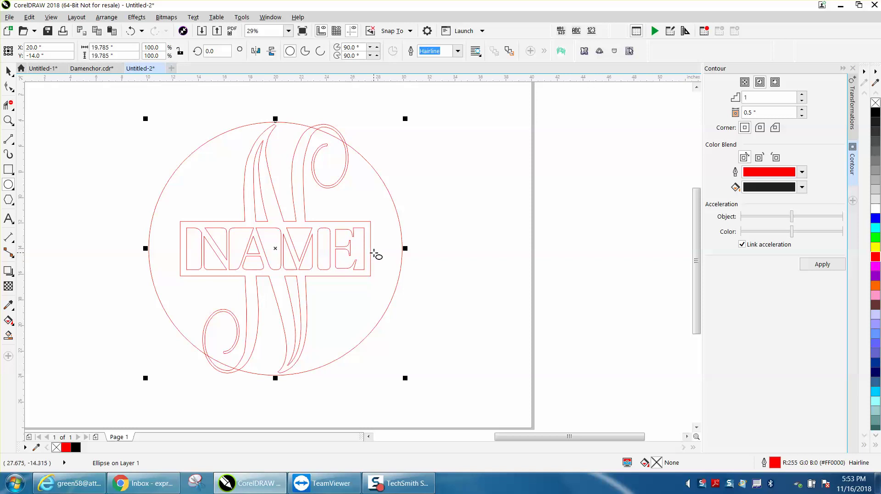
scroll(376, 255, "down", 2)
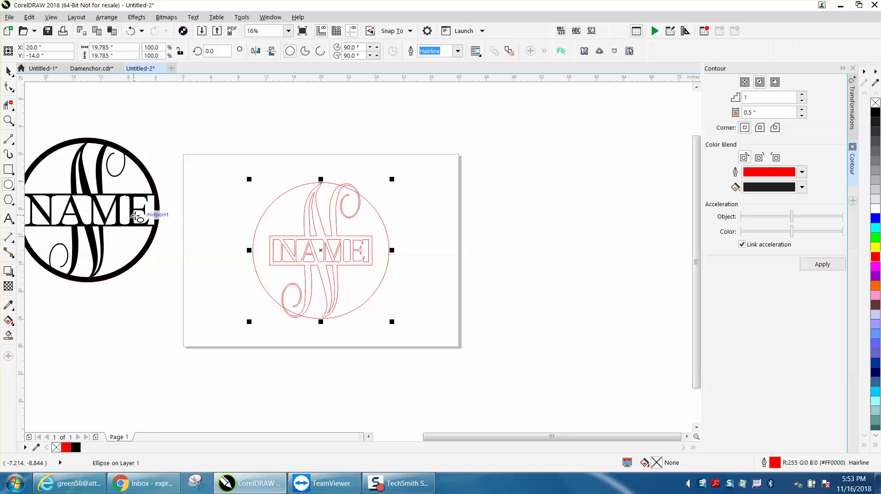
left_click(9, 71)
left_click_drag(331, 250, 497, 250)
Step: Group the N and NAME band, squash it to about 85% height, and centre it
left_click(334, 221)
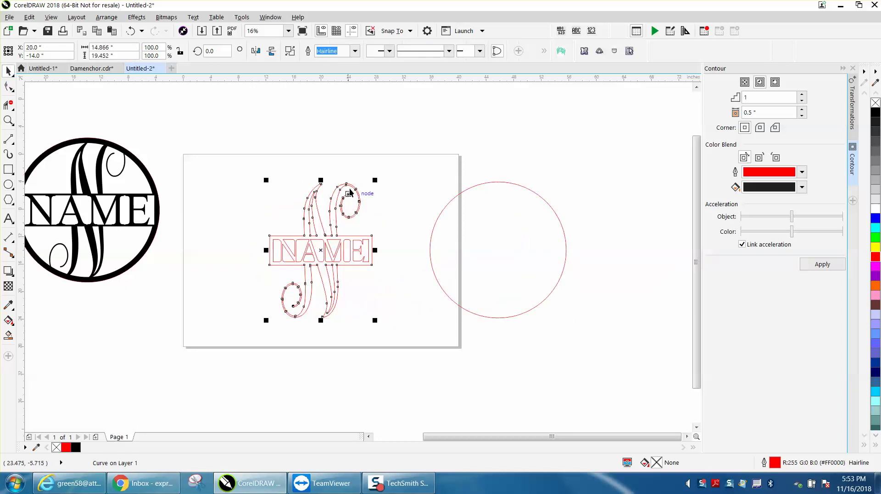
left_click_drag(321, 181, 320, 203)
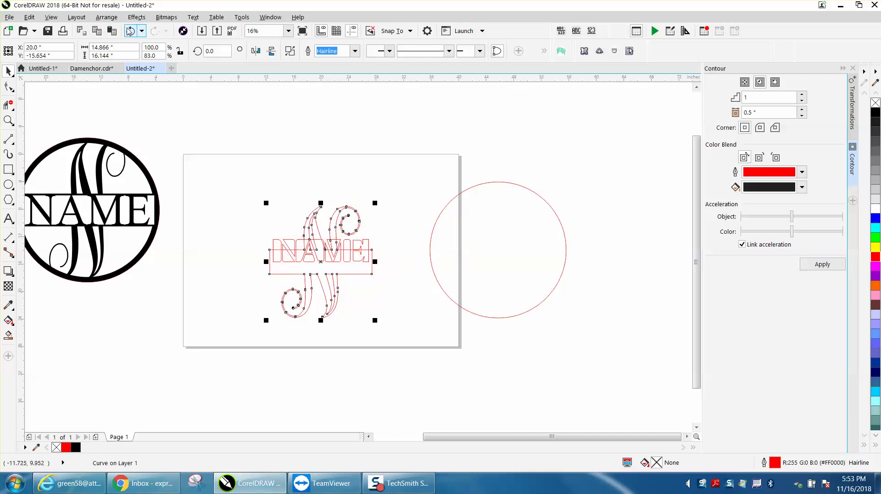
left_click(130, 31)
left_click_drag(251, 166, 426, 337)
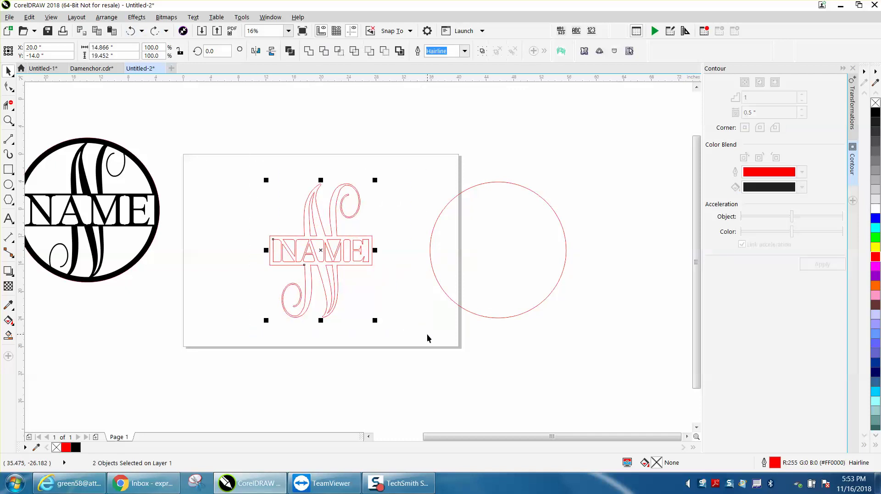
key("ctrl+g")
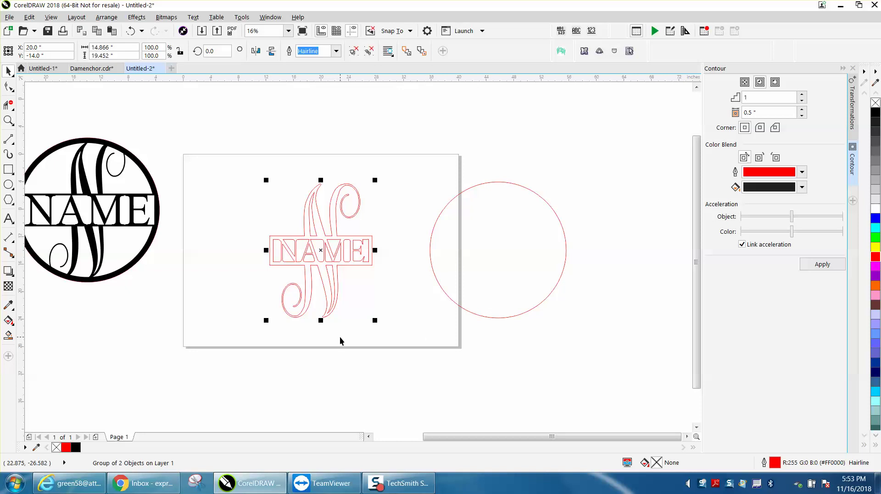
left_click_drag(321, 320, 321, 300)
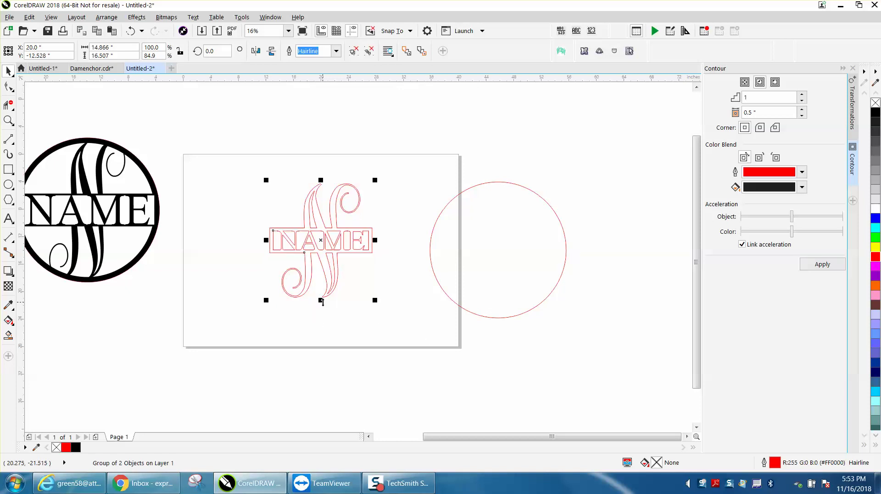
key("p")
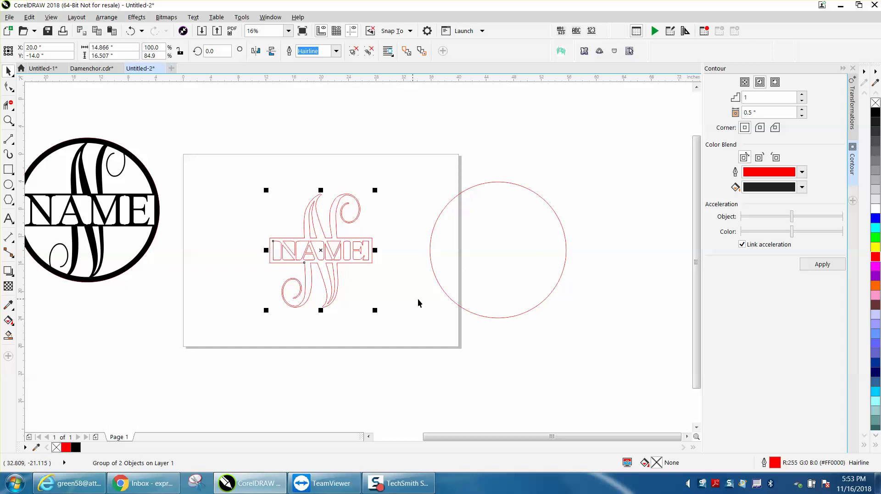
Step: Centre the old circle around the monogram, stretch it into an ellipse, then delete it
left_click(448, 295)
right_click(448, 296)
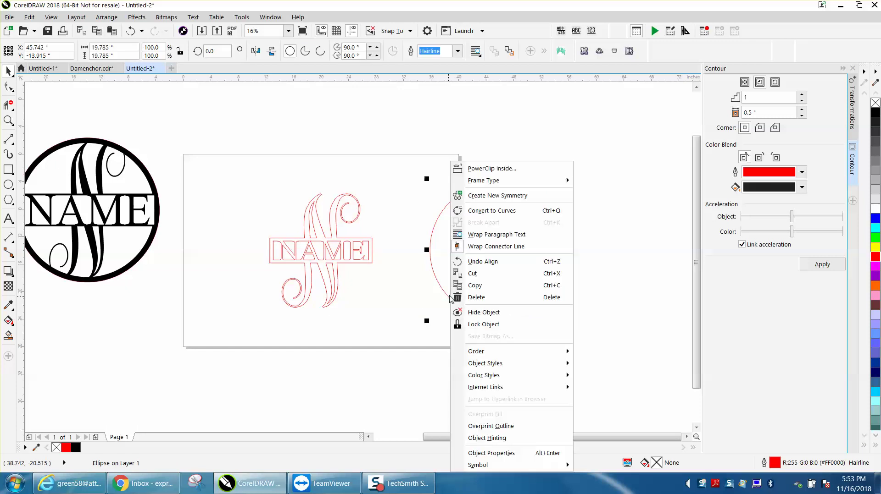
key("Escape")
left_click(449, 296)
key("p")
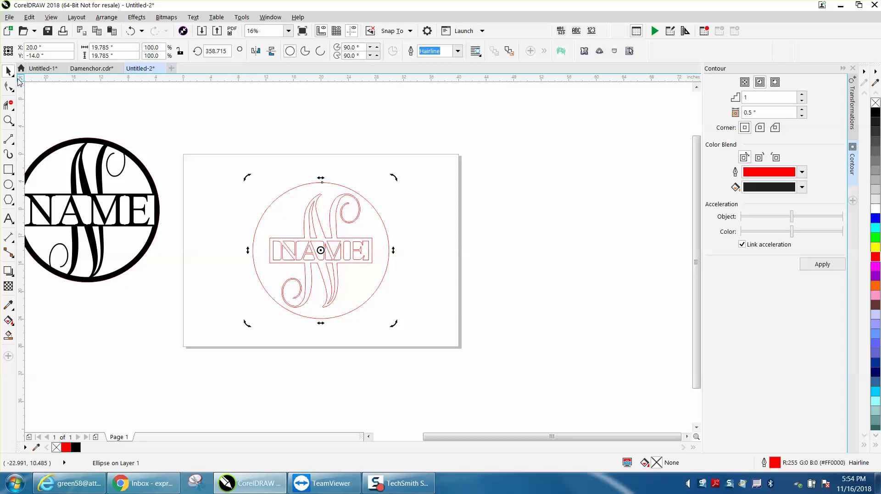
left_click(263, 150)
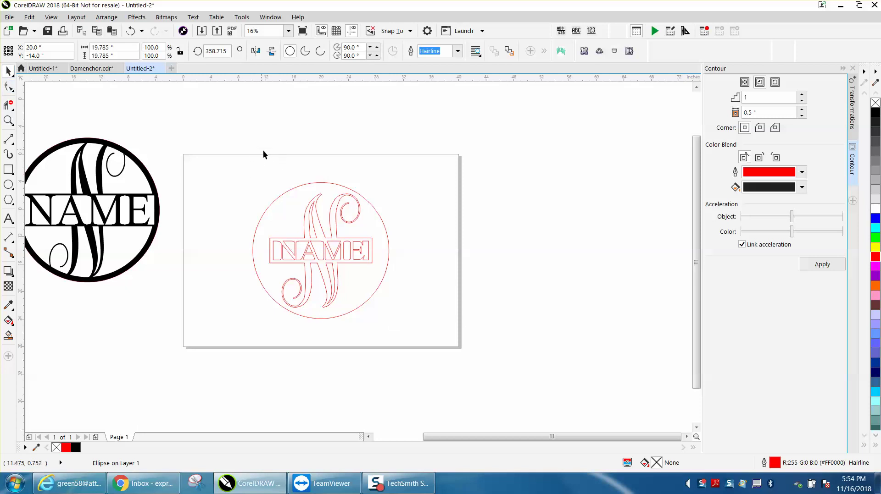
left_click(315, 216)
left_click_drag(392, 250, 407, 250)
key("Delete")
Step: Widen the group to about 124%, centre it, and draw a new 18.6-inch centred circle
left_click(370, 247)
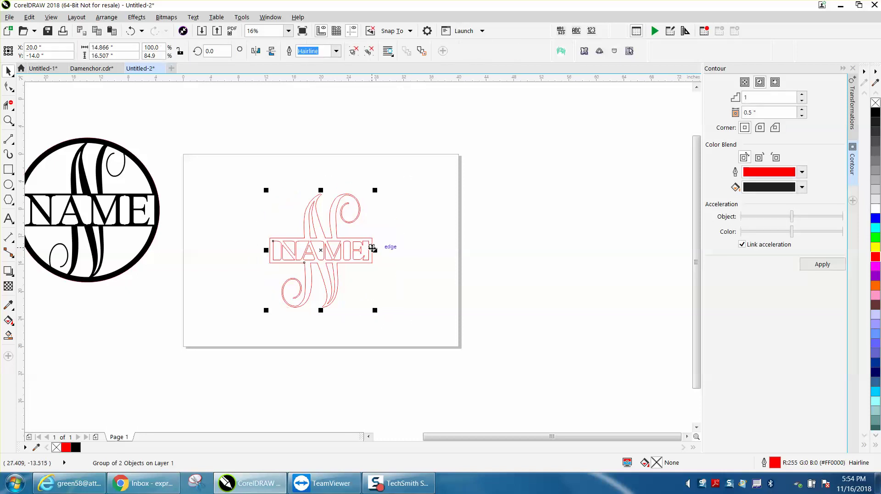
left_click_drag(378, 252, 400, 251)
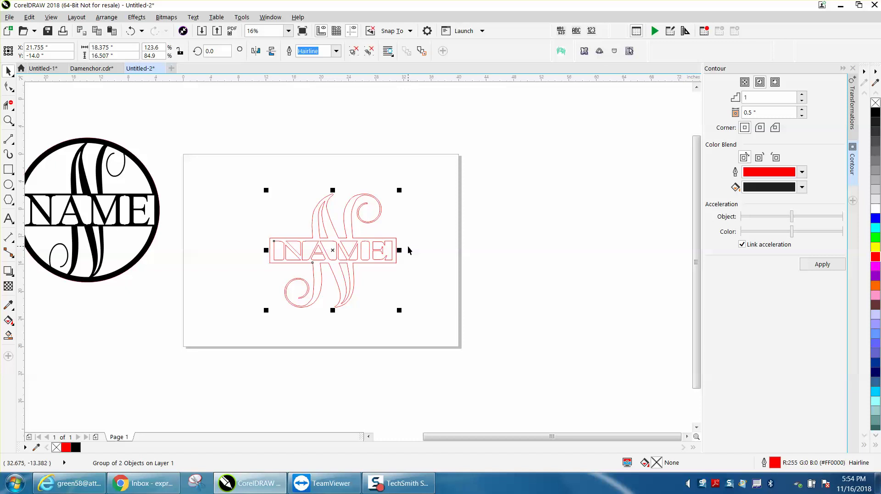
key("p")
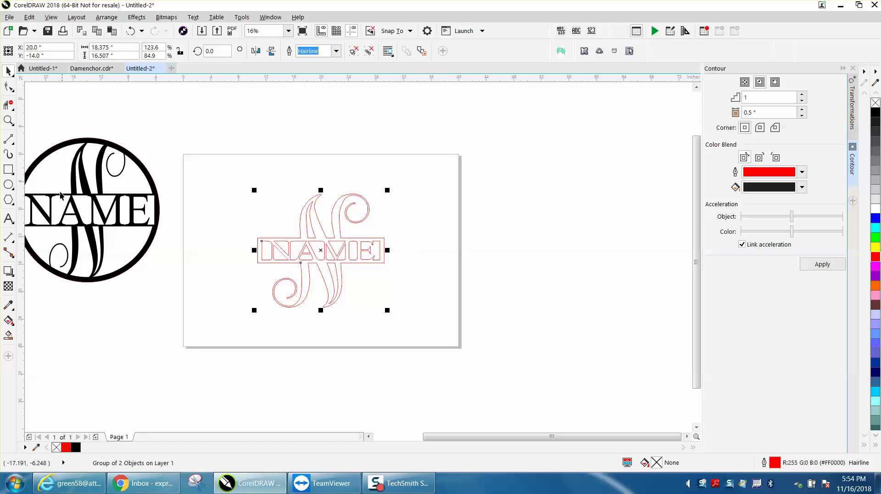
left_click(8, 185)
left_click_drag(513, 188, 387, 305)
key("p")
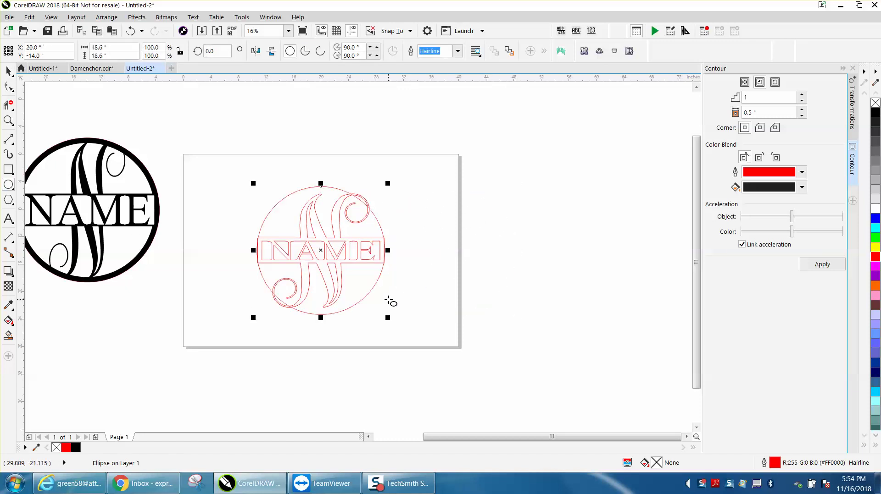
key("z")
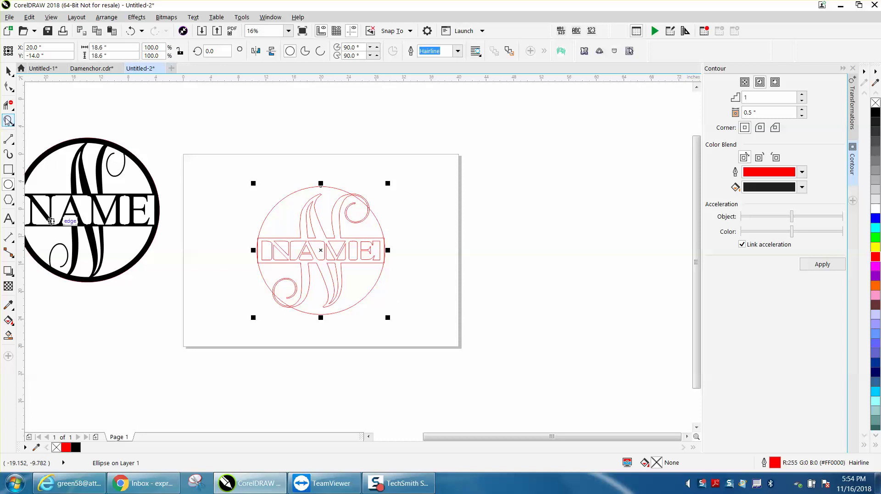
left_click_drag(219, 153, 476, 328)
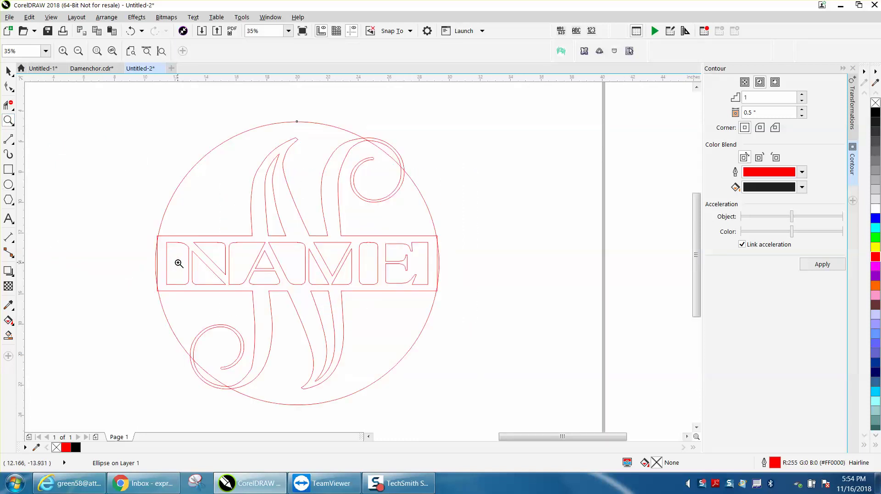
right_click(217, 207)
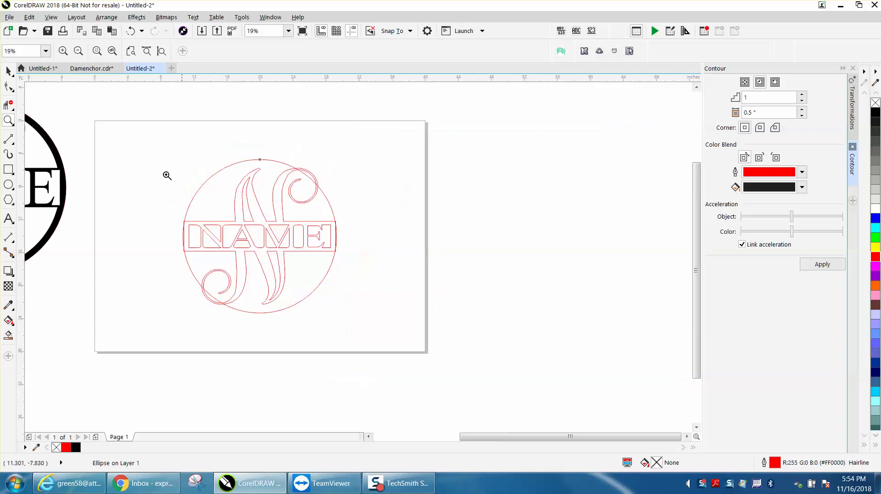
Step: Make a 111.7% copy of the circle (20.784 inches) and nudge it right of the page
left_click(8, 71)
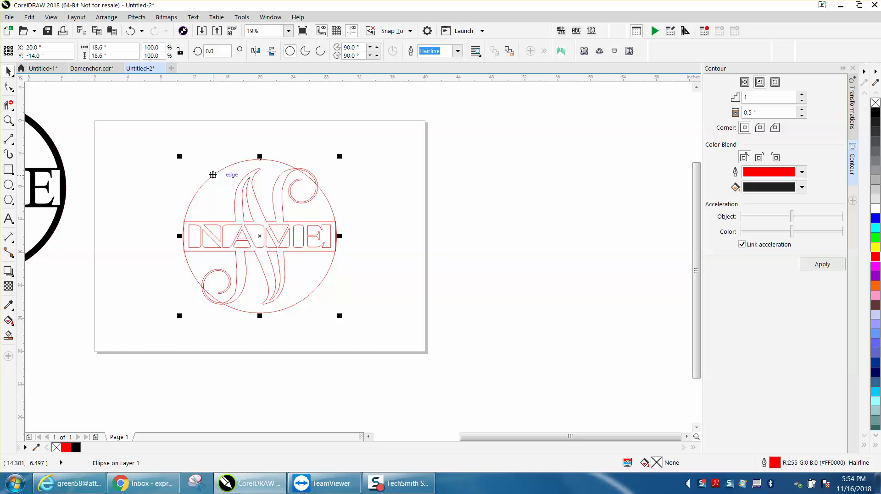
left_click(213, 174)
left_click_drag(340, 157, 365, 147)
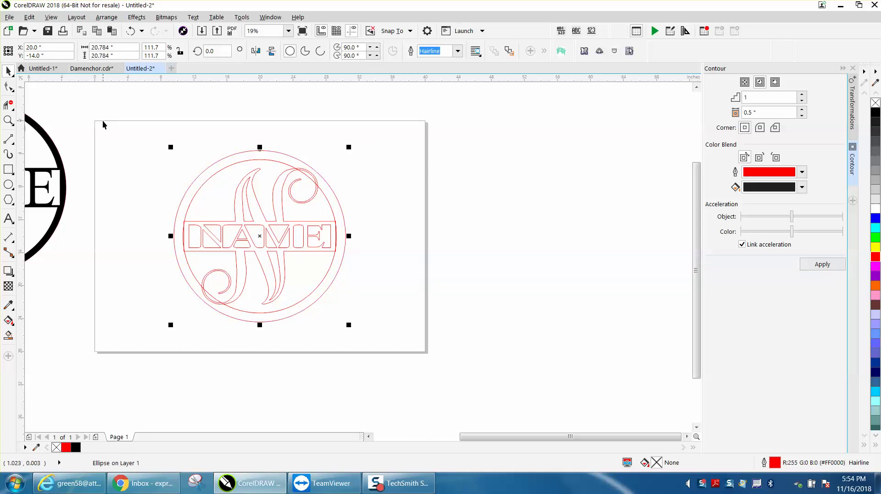
key("Right")
key("Right")
key("Right")
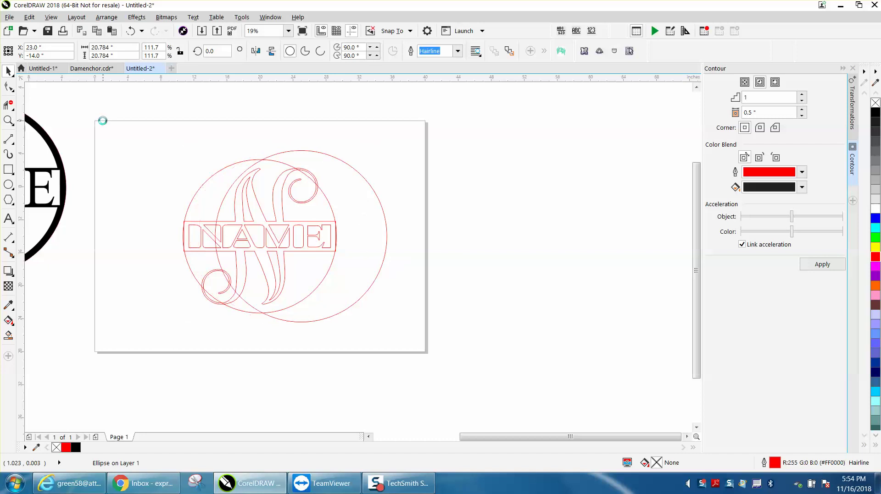
key("Right")
key("Right")
key("Right")
key("Right")
key("Right")
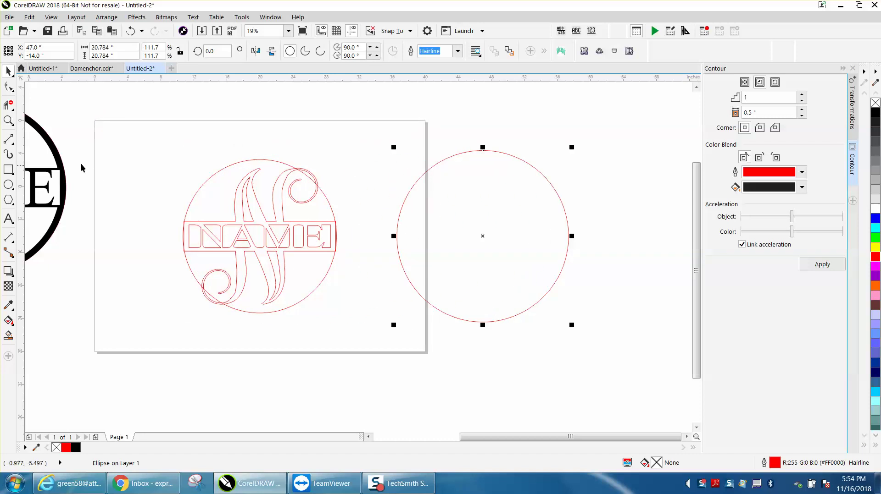
left_click(8, 120)
Step: Trim the outer ring arcs where the swirl crosses the ring
left_click_drag(198, 151, 378, 223)
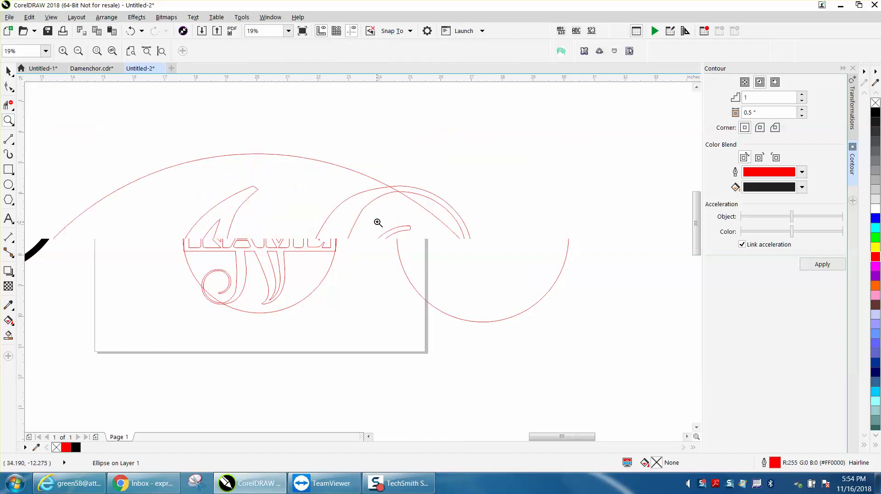
right_click(117, 163)
left_click_drag(228, 171, 419, 304)
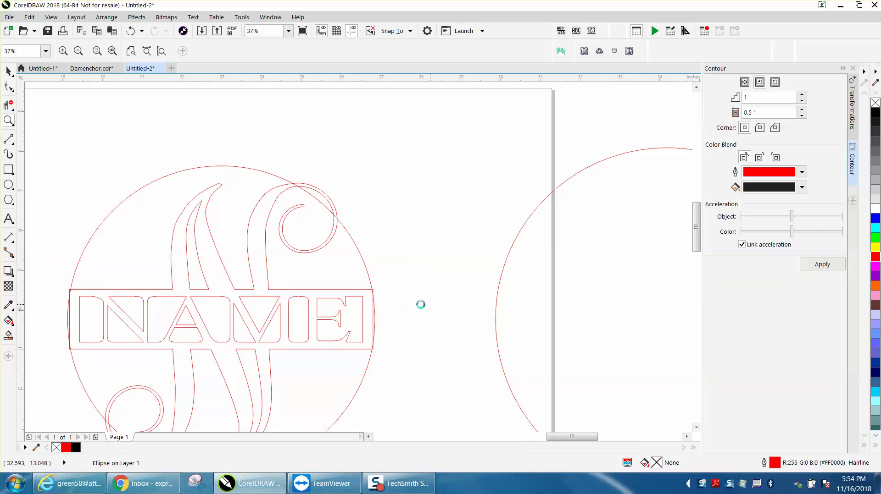
left_click(8, 105)
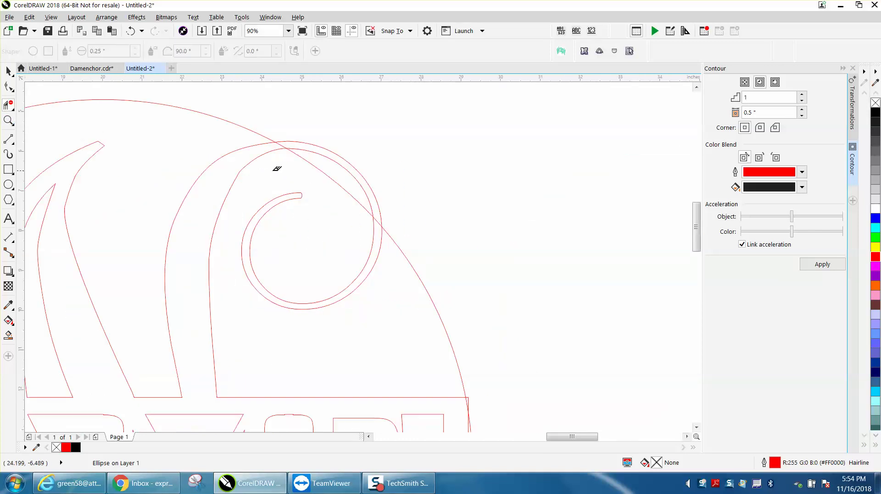
left_click(282, 141)
left_click(370, 184)
left_click(362, 180)
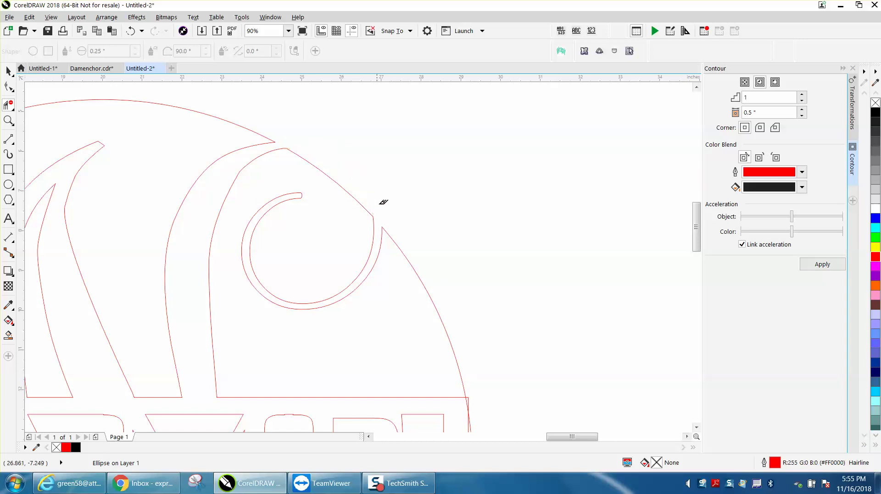
scroll(384, 201, "down", 3)
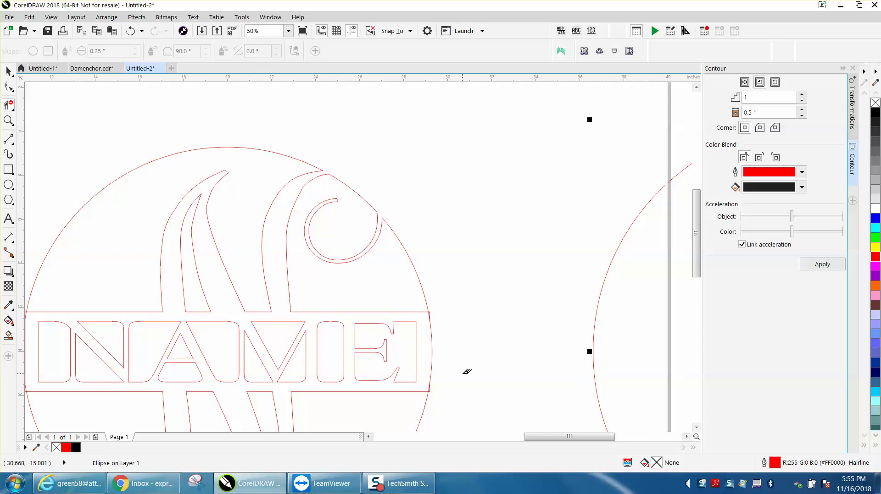
left_click(431, 308)
left_click(130, 31)
Step: Trim the short band segments and the ring arc around the E end of NAME
left_click(8, 120)
left_click_drag(409, 312, 485, 395)
left_click(9, 105)
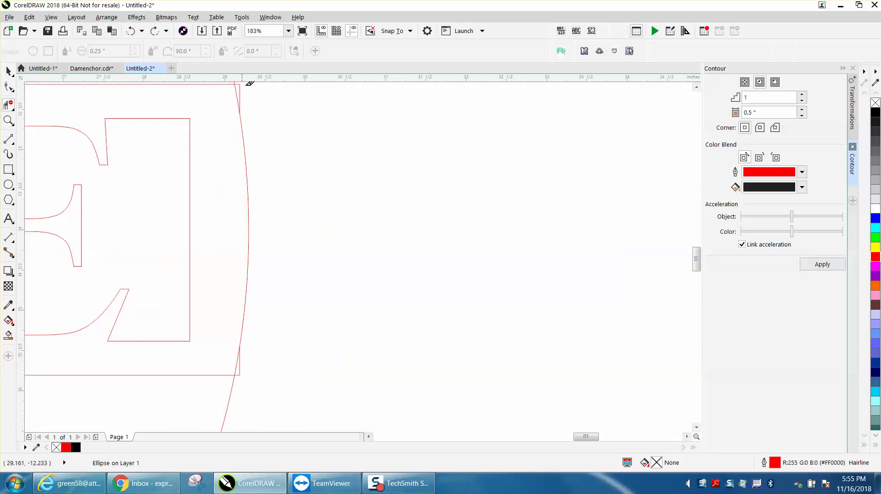
left_click(241, 84)
left_click(240, 357)
scroll(312, 330, "down", 2)
scroll(313, 307, "down", 1)
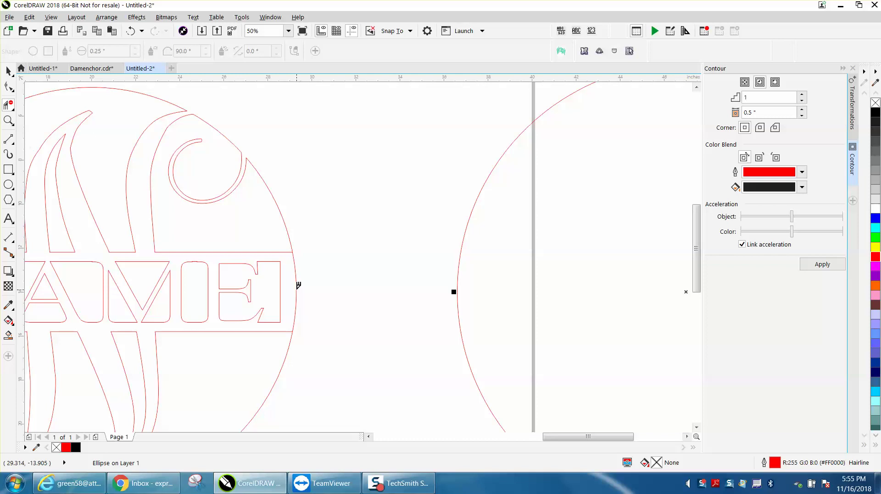
left_click(298, 284)
scroll(376, 298, "down", 1)
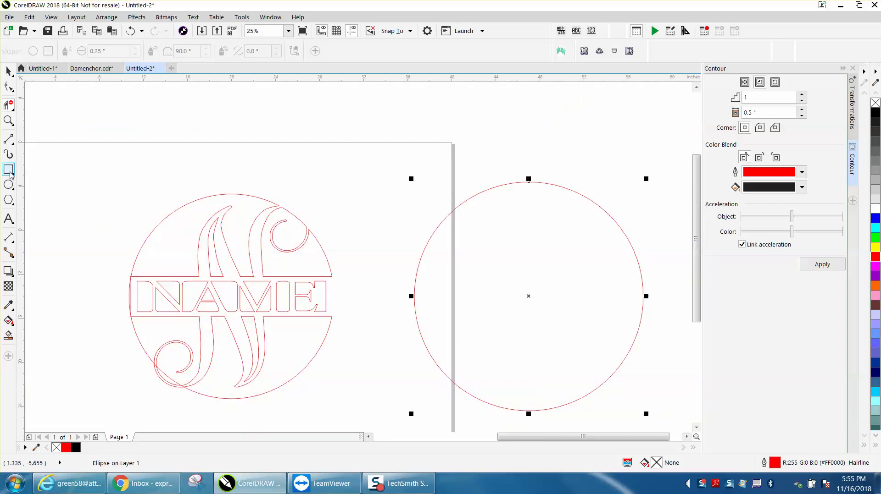
Step: Trim the small overhanging segment at the NAME band's top-left corner
left_click(9, 120)
left_click_drag(109, 253, 271, 321)
left_click(9, 106)
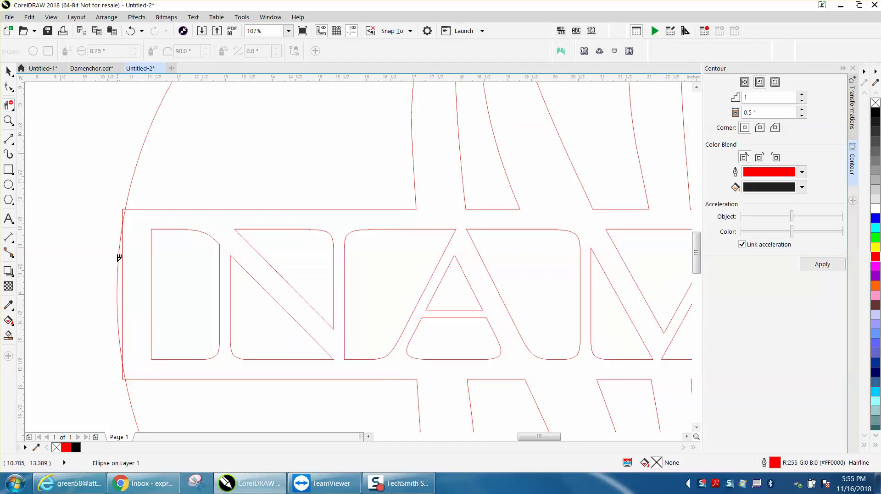
left_click(122, 208)
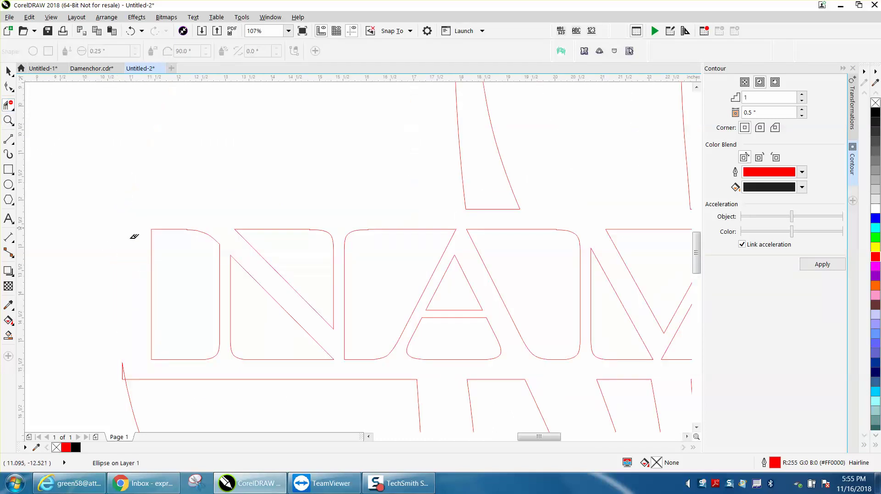
left_click(131, 31)
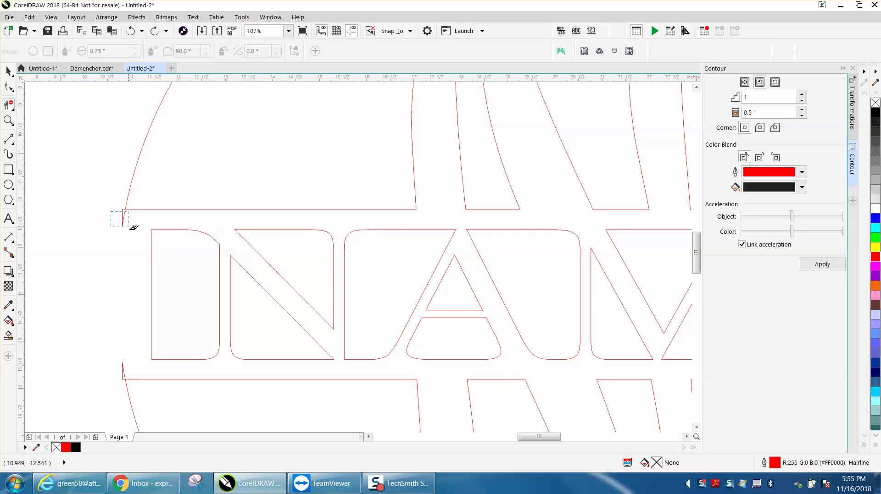
left_click_drag(130, 226, 131, 227)
scroll(98, 291, "down", 2)
scroll(98, 291, "down", 2)
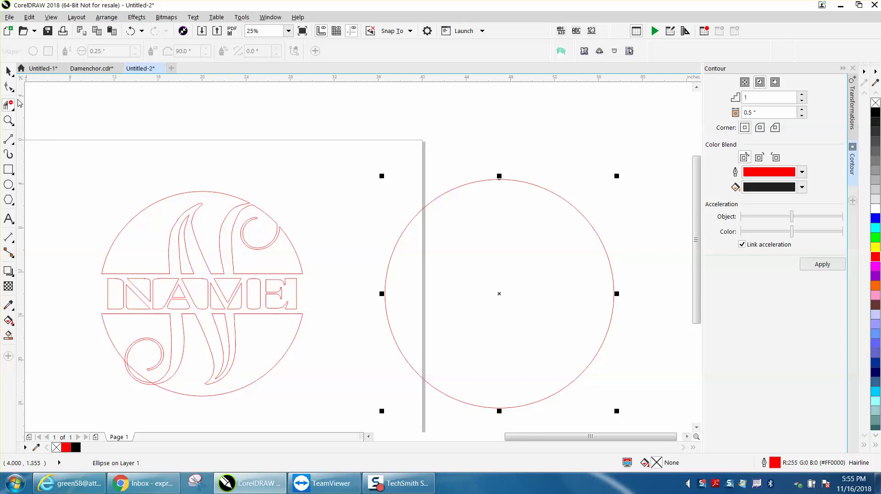
left_click(9, 71)
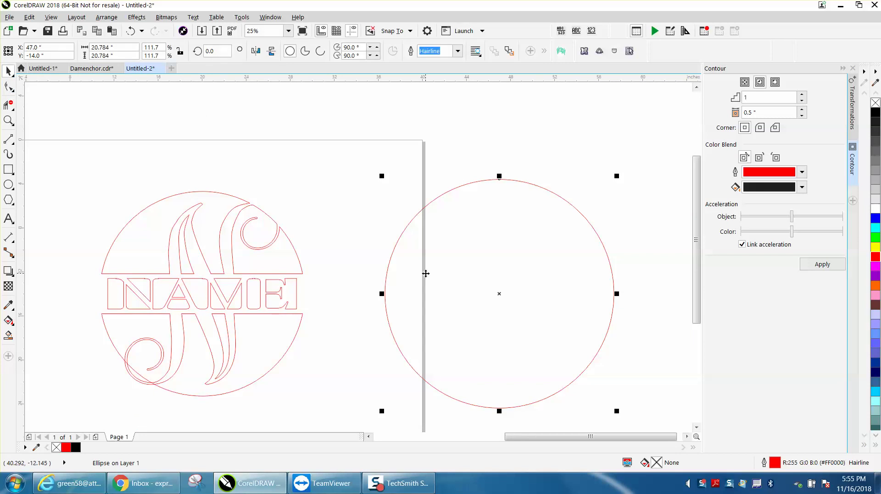
Step: Centre the larger circle around the monogram and test a black Smart Fill, then undo it
key("ctrl+z")
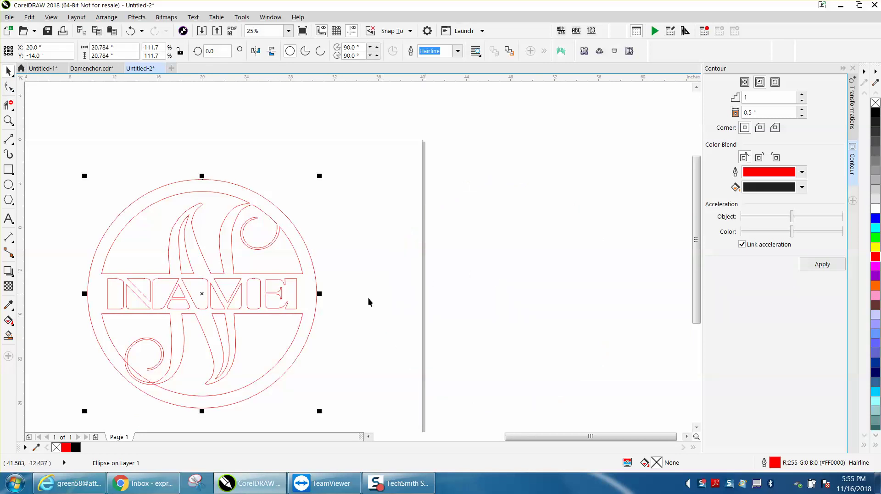
left_click(8, 336)
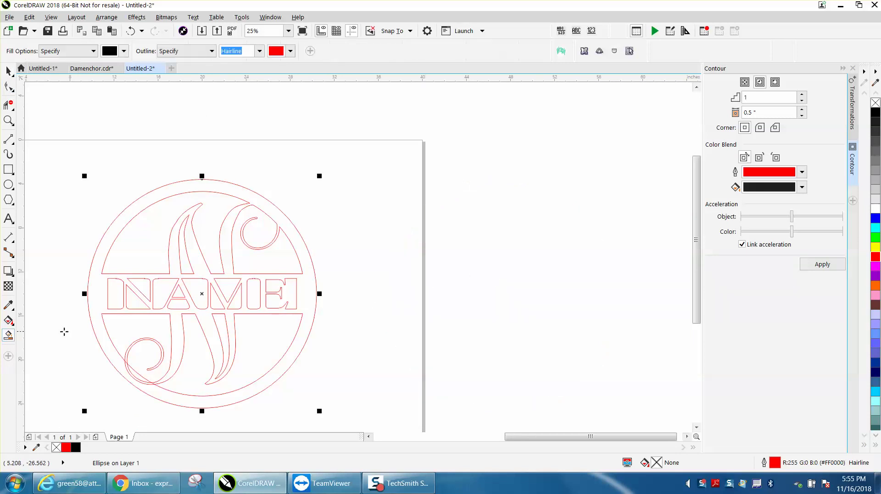
left_click(98, 327)
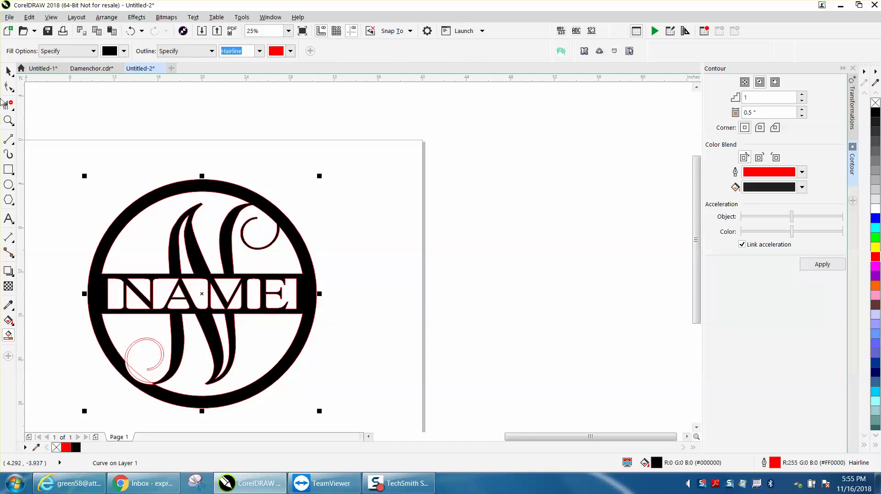
left_click(8, 72)
left_click(116, 122)
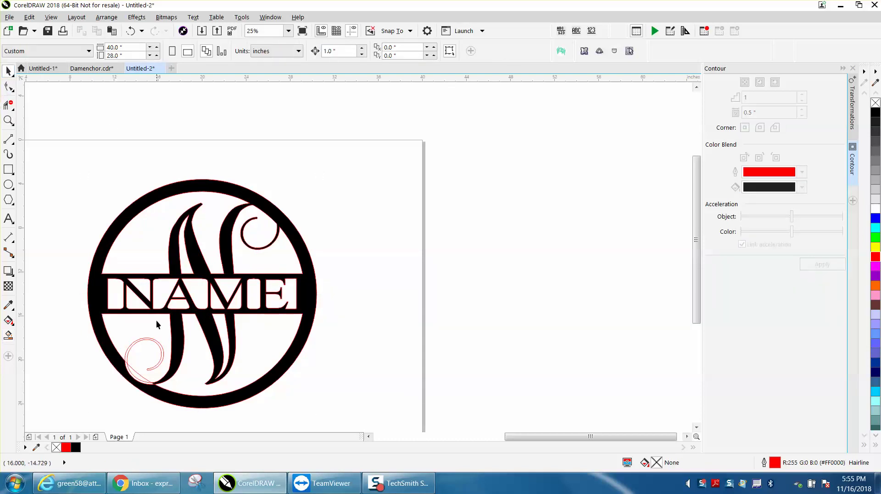
left_click(131, 31)
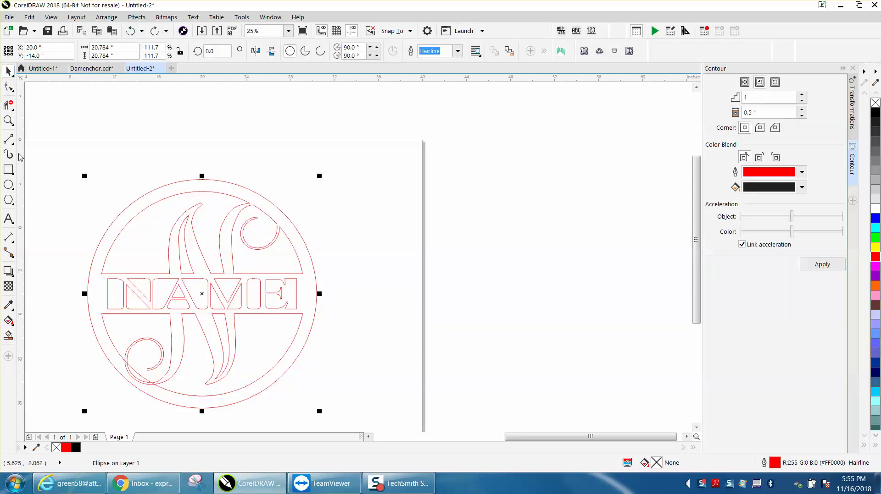
Step: Trim the spiral lines and ring piece overlapping at the lower-left swirl
left_click(9, 121)
left_click_drag(90, 300, 244, 400)
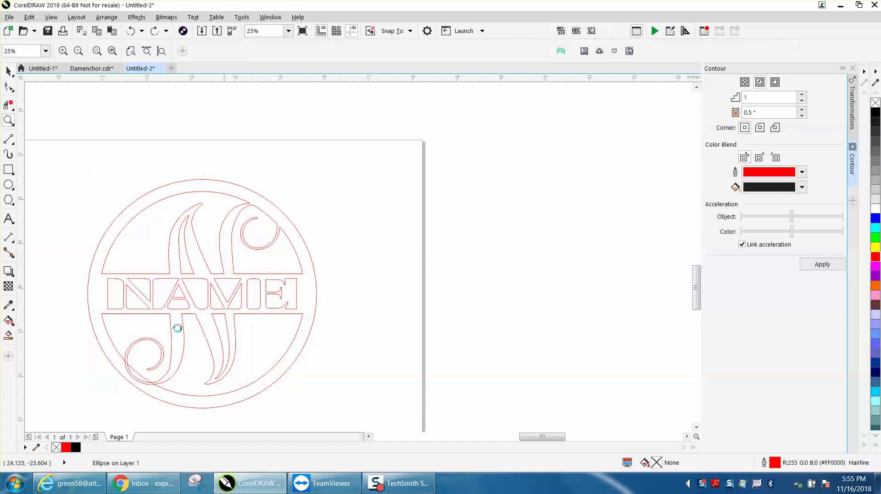
left_click(8, 105)
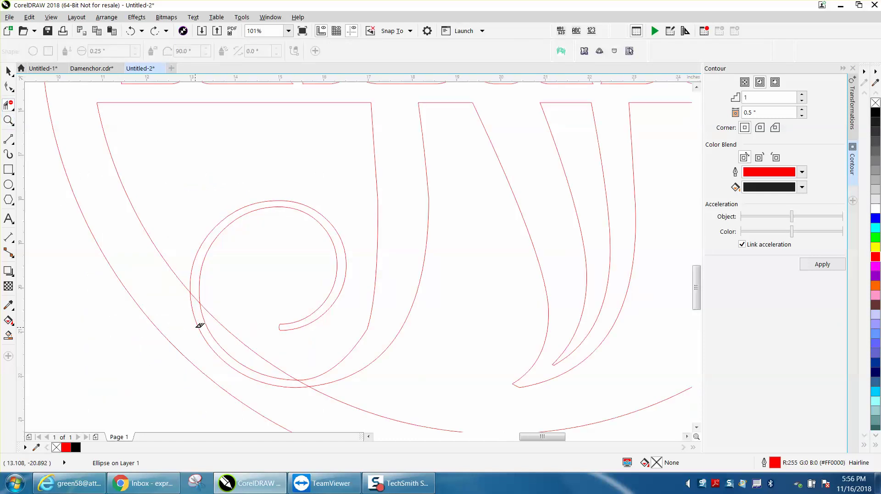
left_click(203, 302)
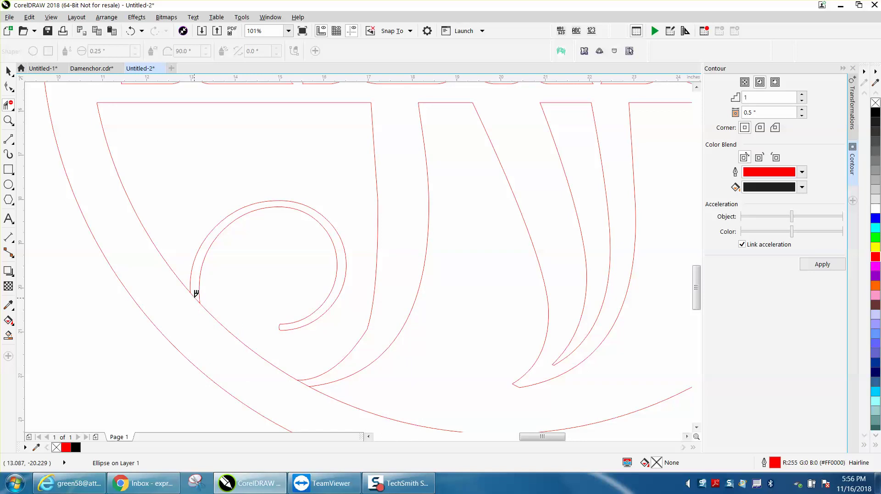
left_click(196, 299)
scroll(252, 353, "down", 5)
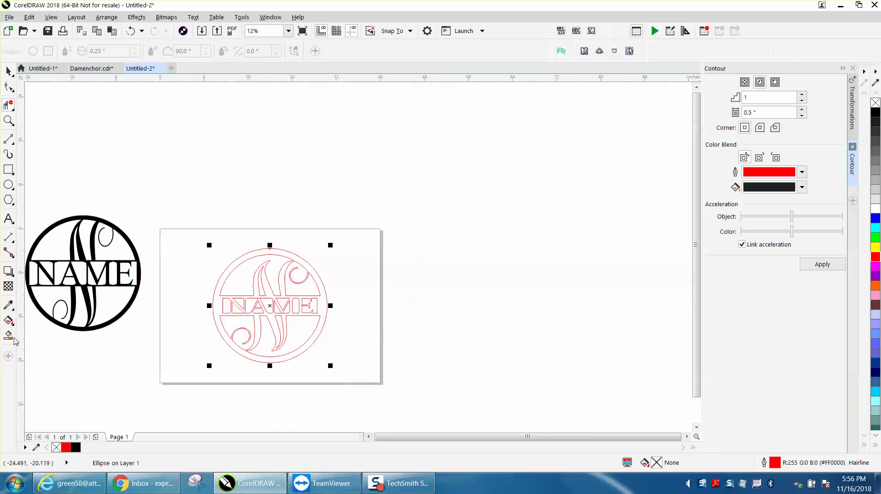
Step: Smart Fill the monogram solid black, move it right of the page, and remove its outline
left_click(8, 335)
left_click(217, 317)
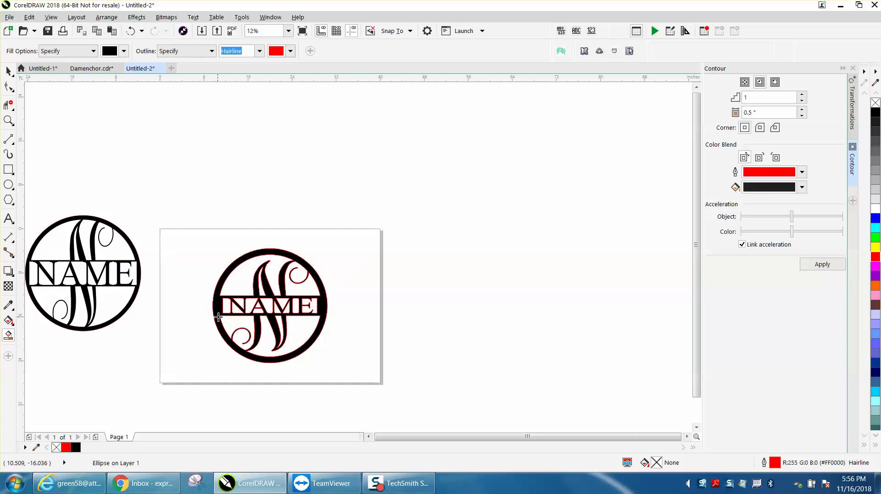
left_click(8, 72)
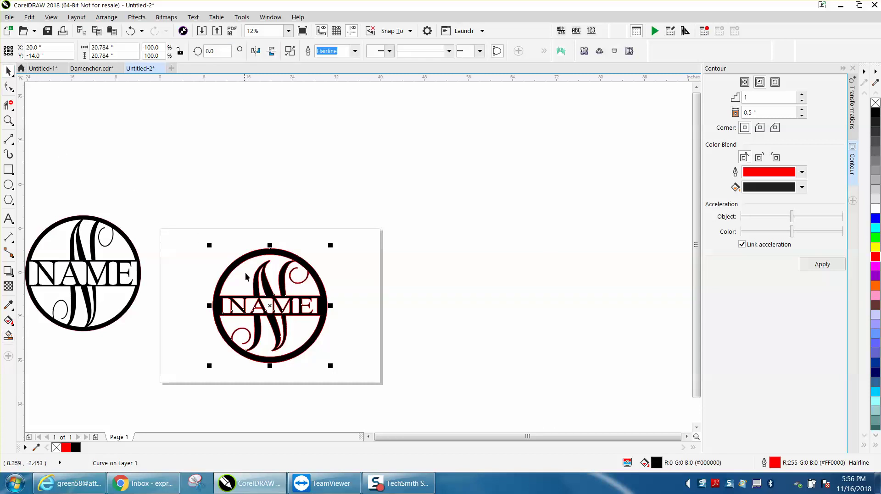
left_click_drag(272, 307, 447, 224)
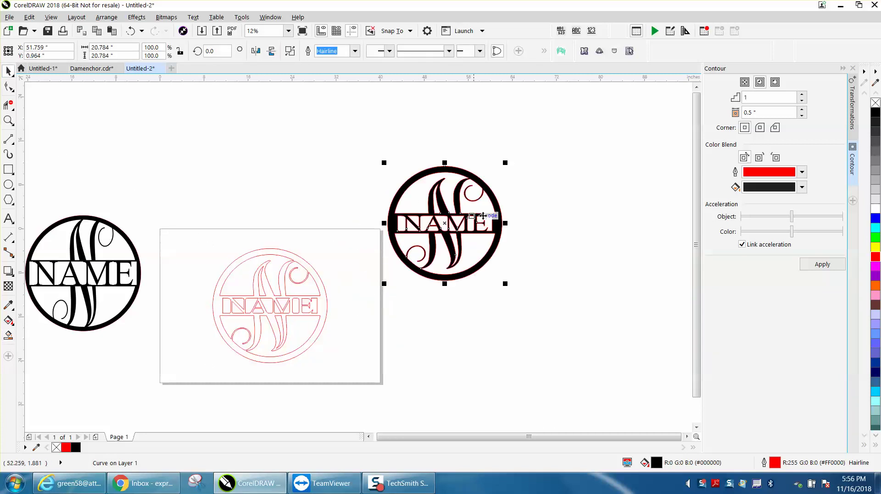
right_click(875, 104)
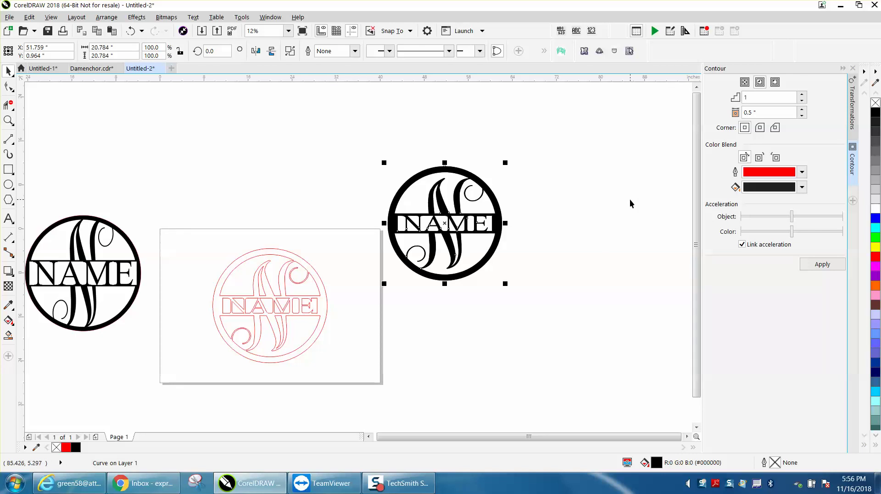
Step: Place a duplicate further right with no fill and a red hairline outline
left_click(573, 214)
left_click_drag(449, 224, 604, 226)
left_click(875, 102)
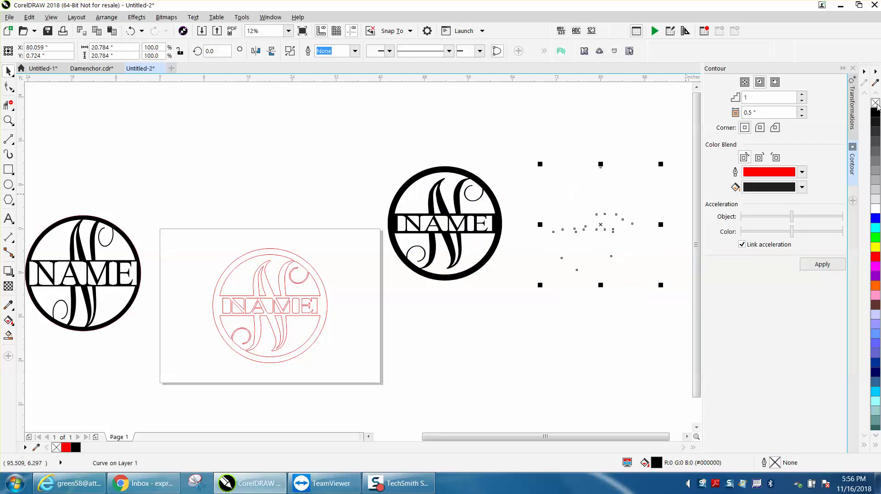
right_click(875, 262)
left_click(643, 316)
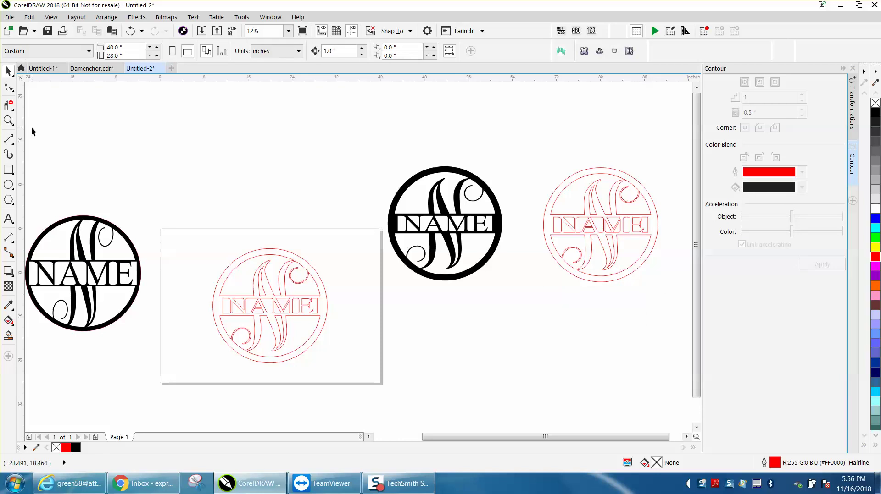
left_click(8, 122)
left_click_drag(361, 163, 683, 303)
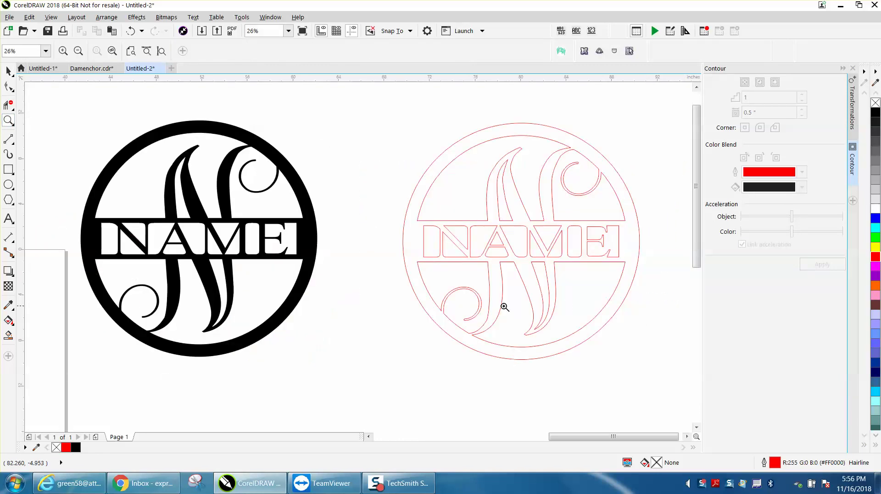
right_click(178, 239)
left_click_drag(109, 168, 435, 307)
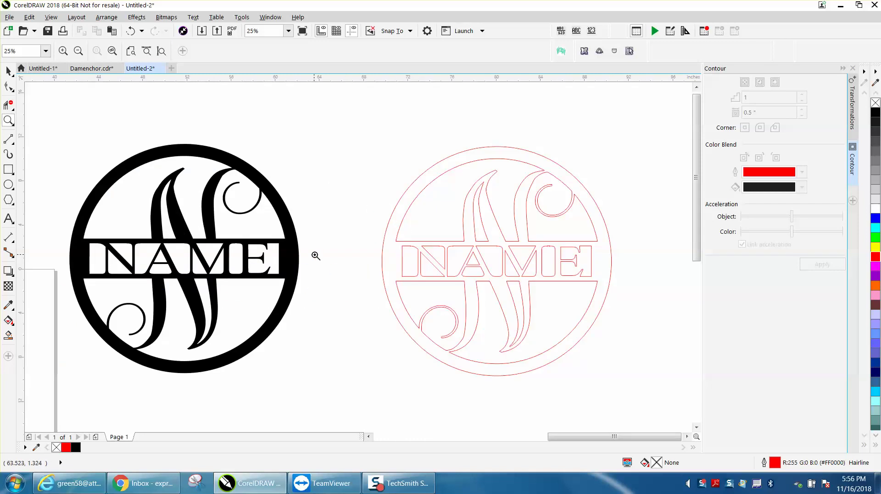